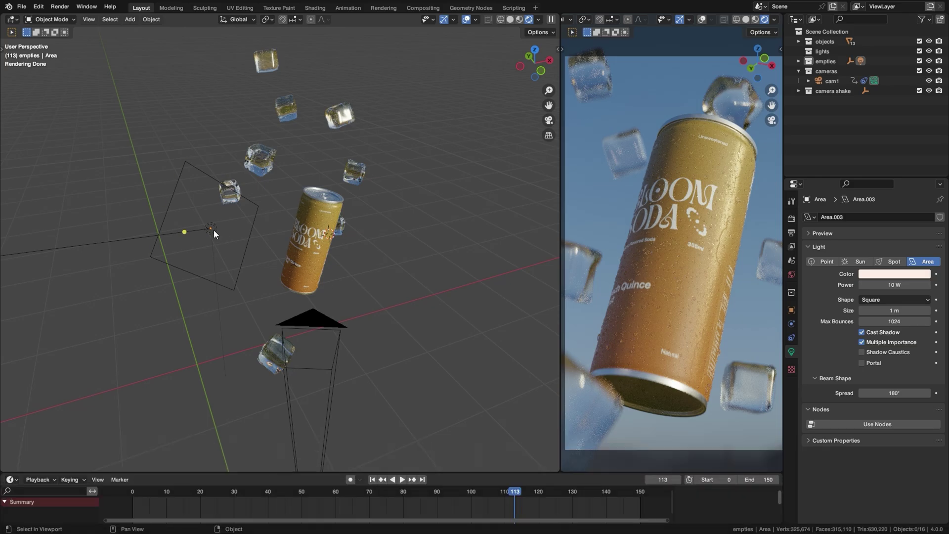
Aim area light Area.003 at the soda can with Shift+T, then deselect everything
{"action": "left_click", "coordinate": [213, 230]}
{"action": "key", "text": "shift+t"}
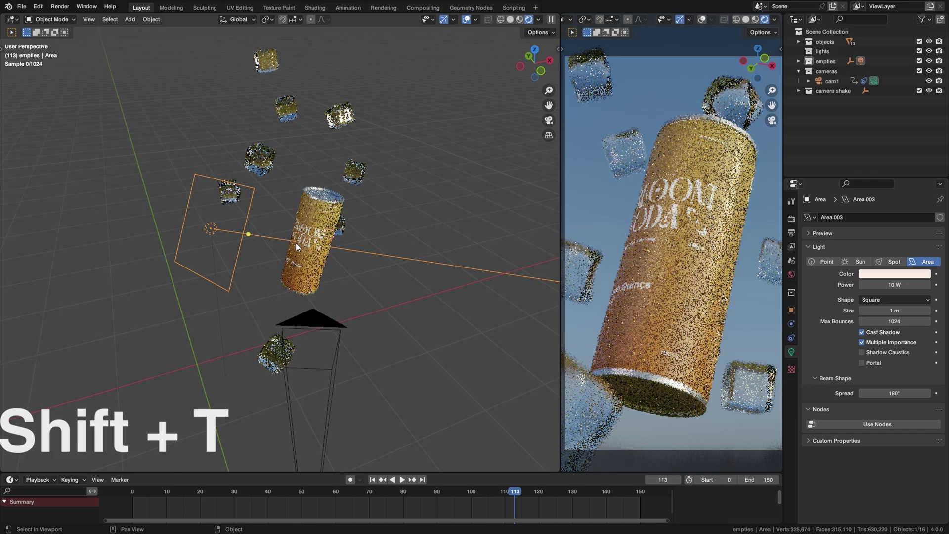
{"action": "left_click", "coordinate": [289, 258]}
{"action": "left_click", "coordinate": [278, 227]}
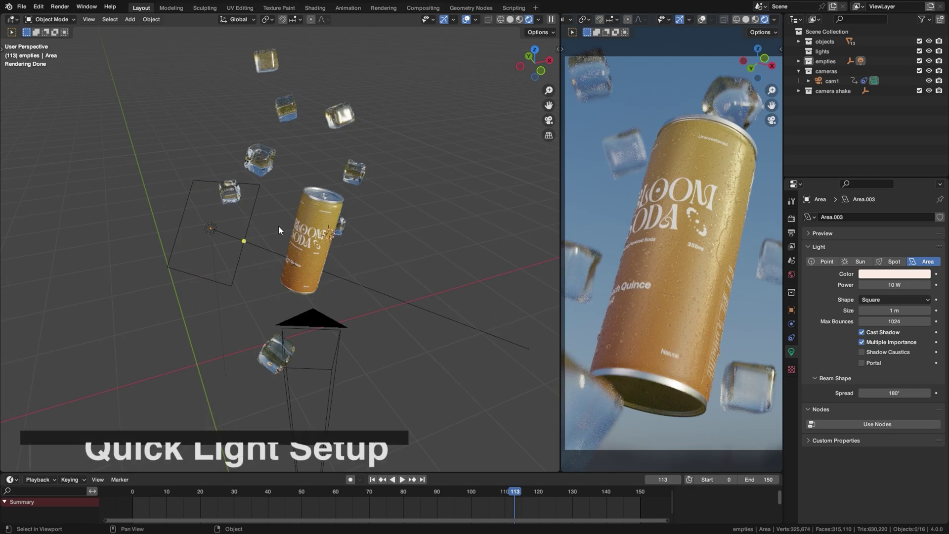
Add a Track To constraint to the area light targeting the soda can
{"action": "left_click", "coordinate": [212, 230]}
{"action": "left_click", "coordinate": [791, 338]}
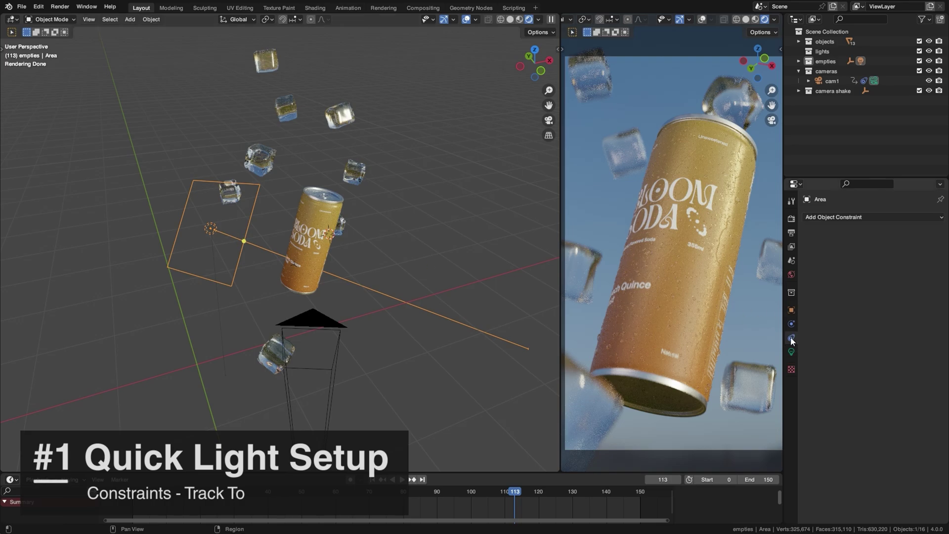
{"action": "left_click", "coordinate": [849, 218]}
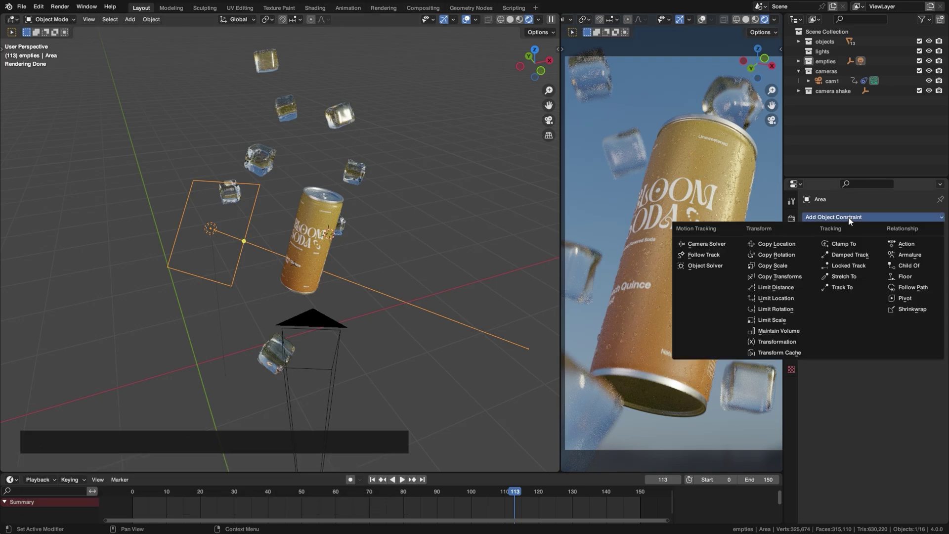
{"action": "left_click", "coordinate": [842, 288]}
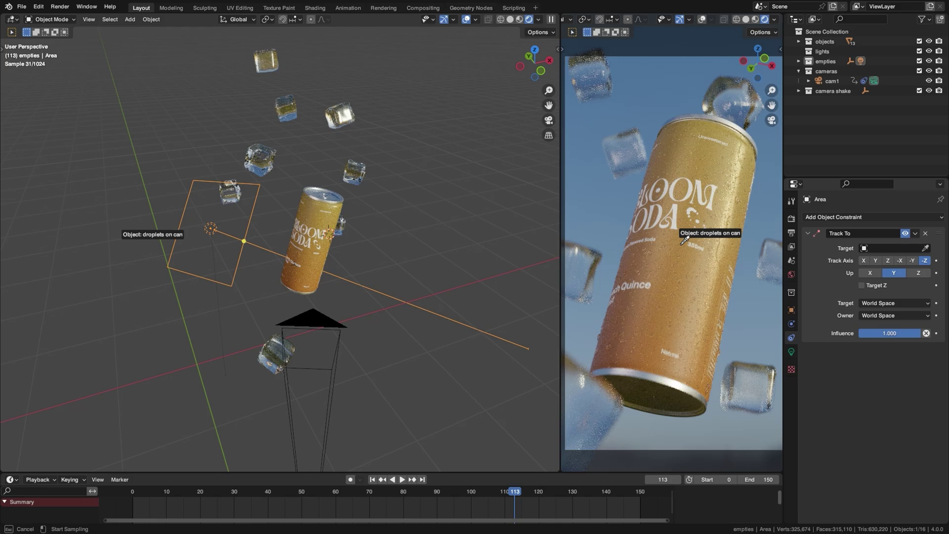
{"action": "left_click", "coordinate": [296, 250]}
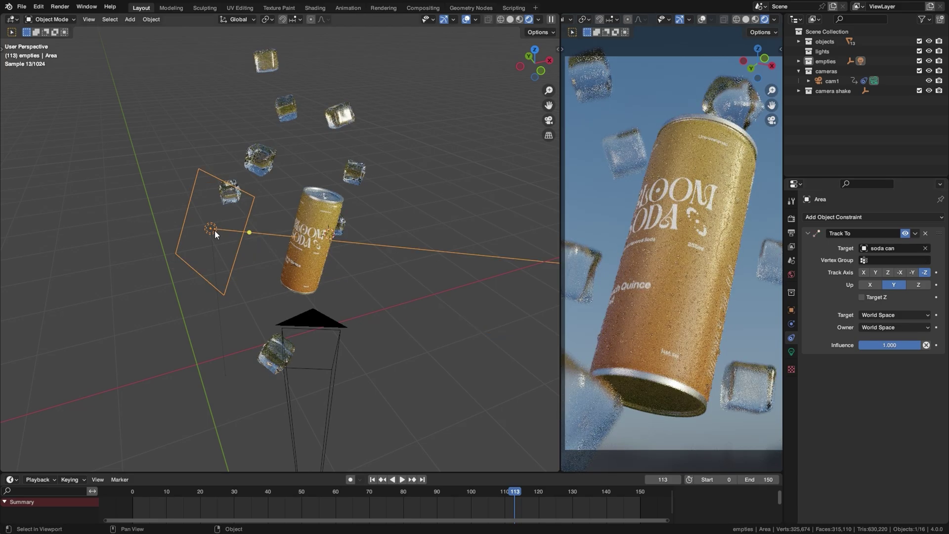
Move the area light left of the can, keeping its height fixed
{"action": "key", "text": "g"}
{"action": "key", "text": "shift+z"}
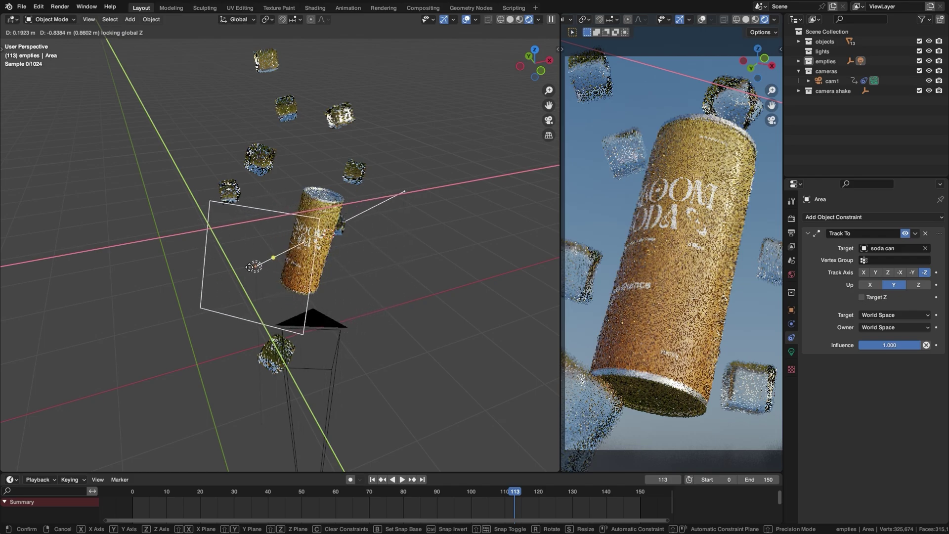
{"action": "left_click", "coordinate": [218, 231]}
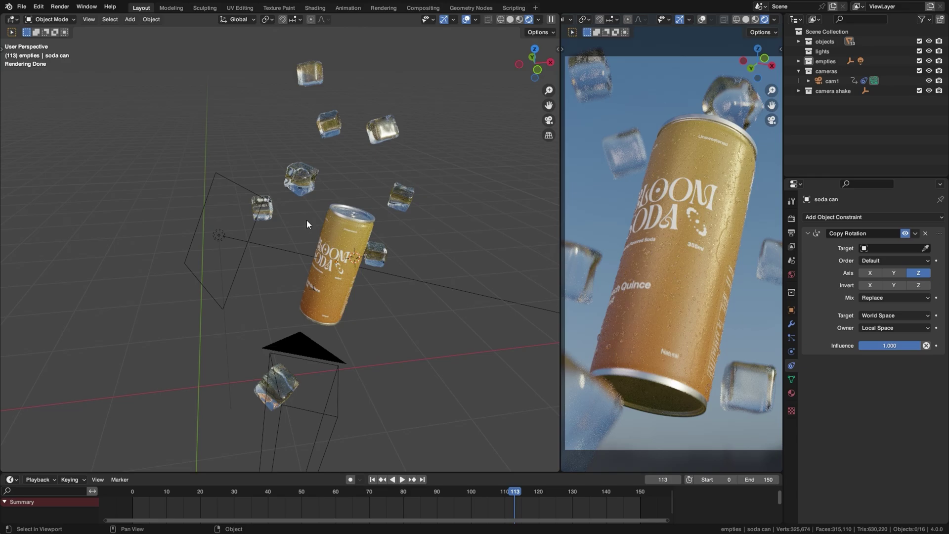
Set the soda can's origin to its geometry
{"action": "left_click", "coordinate": [345, 220]}
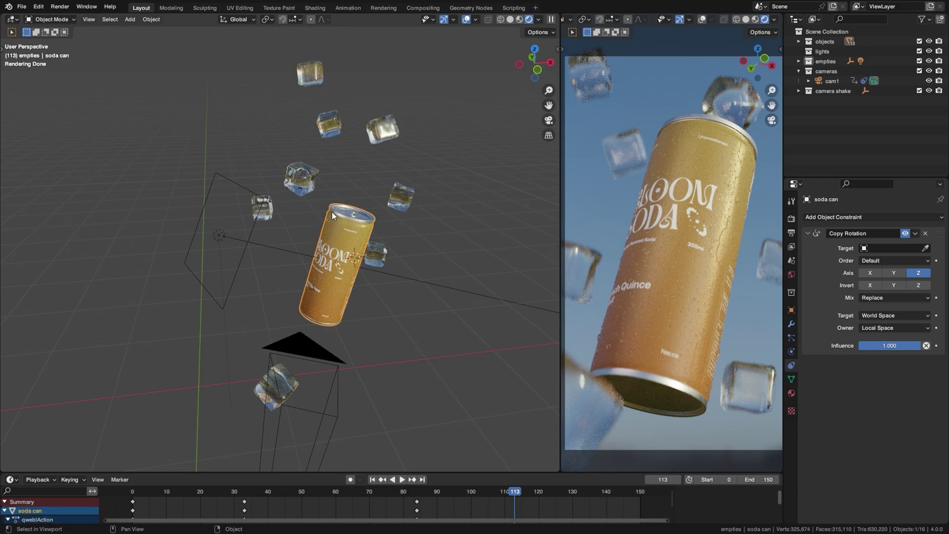
{"action": "left_click", "coordinate": [151, 20]}
{"action": "mouse_move", "coordinate": [188, 41]}
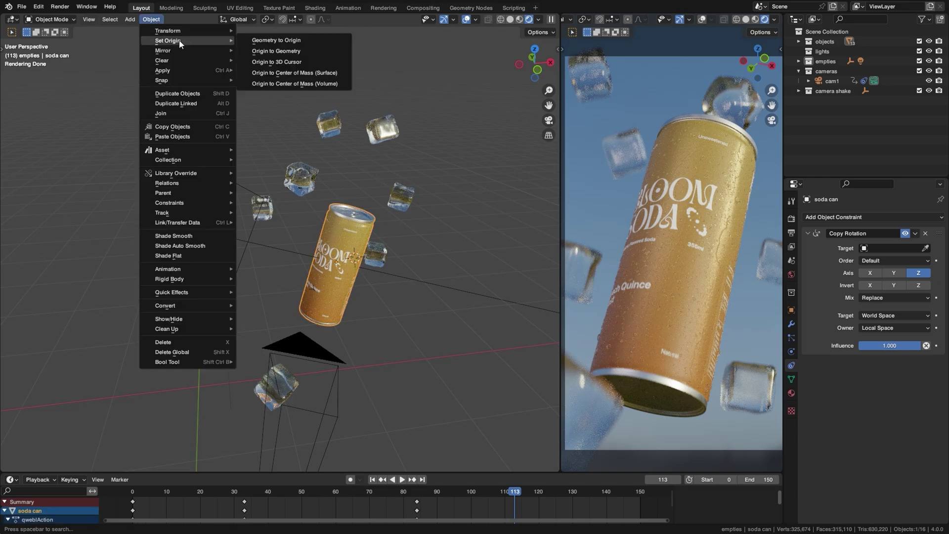
{"action": "left_click", "coordinate": [276, 51]}
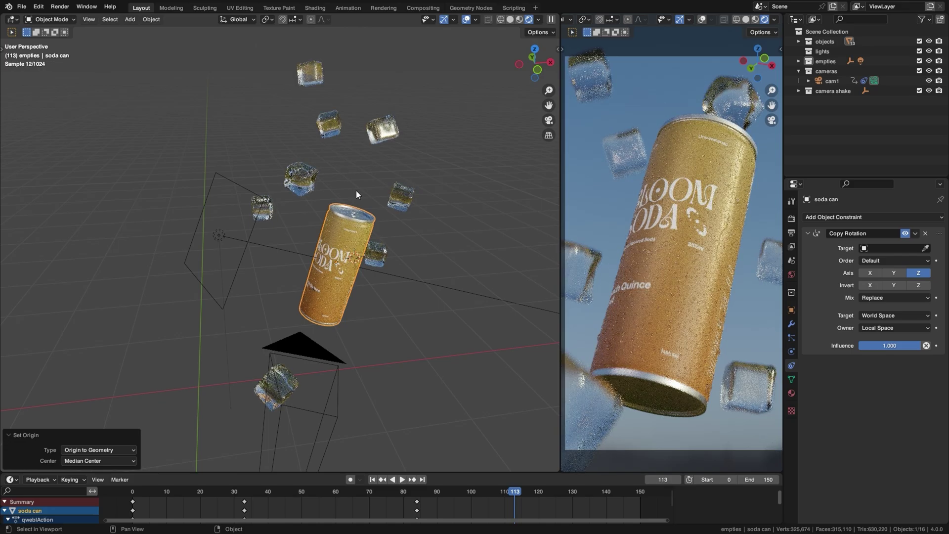
Duplicate the tracking area light and place the copy right of the can
{"action": "left_click", "coordinate": [221, 238]}
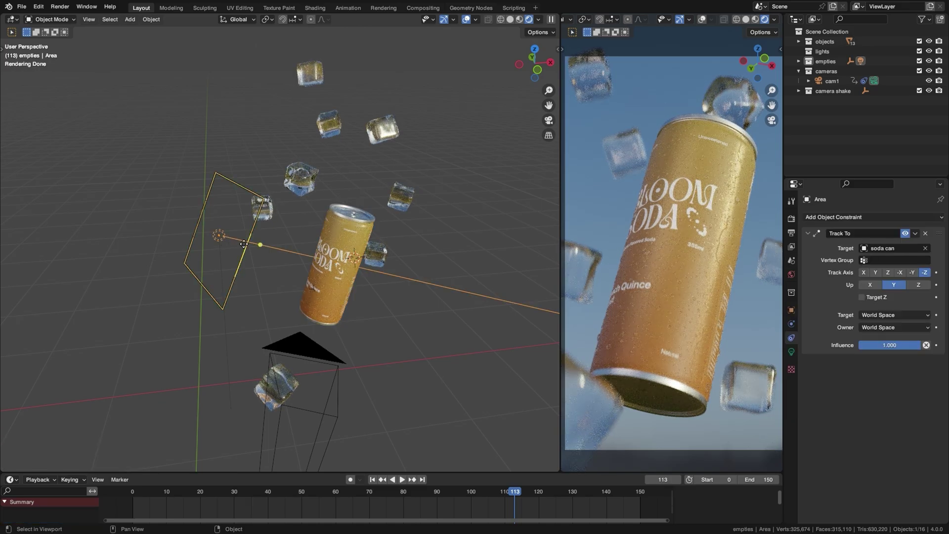
{"action": "key", "text": "g"}
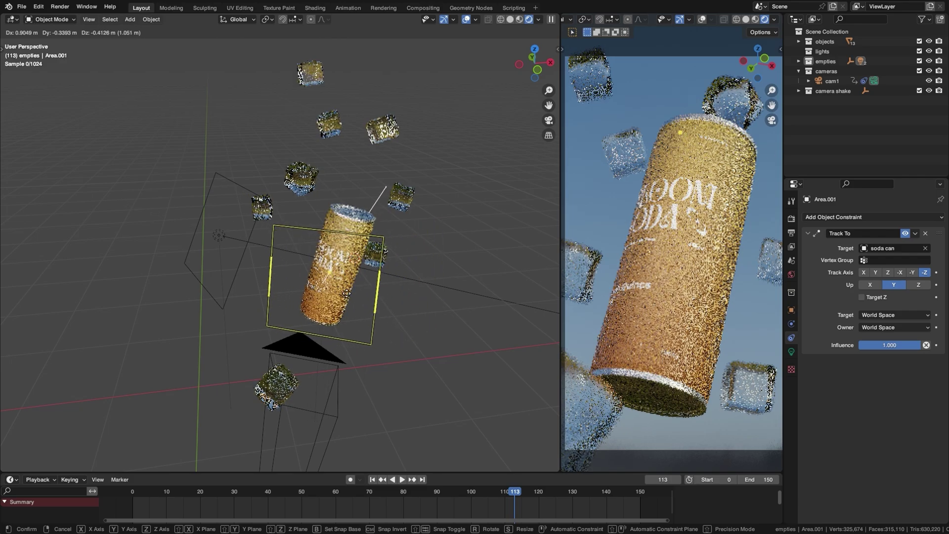
{"action": "left_click", "coordinate": [400, 294]}
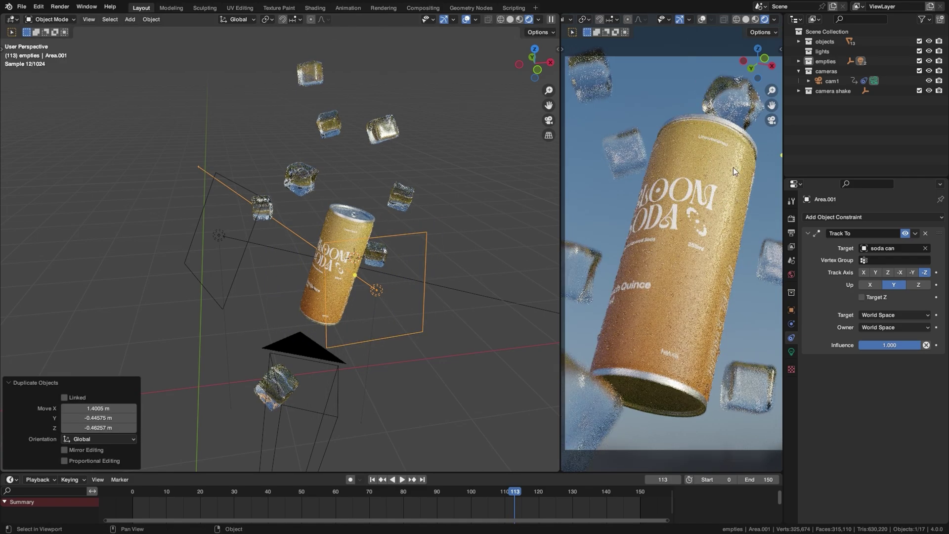
Cancel the extra light move and add a Plain Axes empty at the can's top
{"action": "key", "text": "g"}
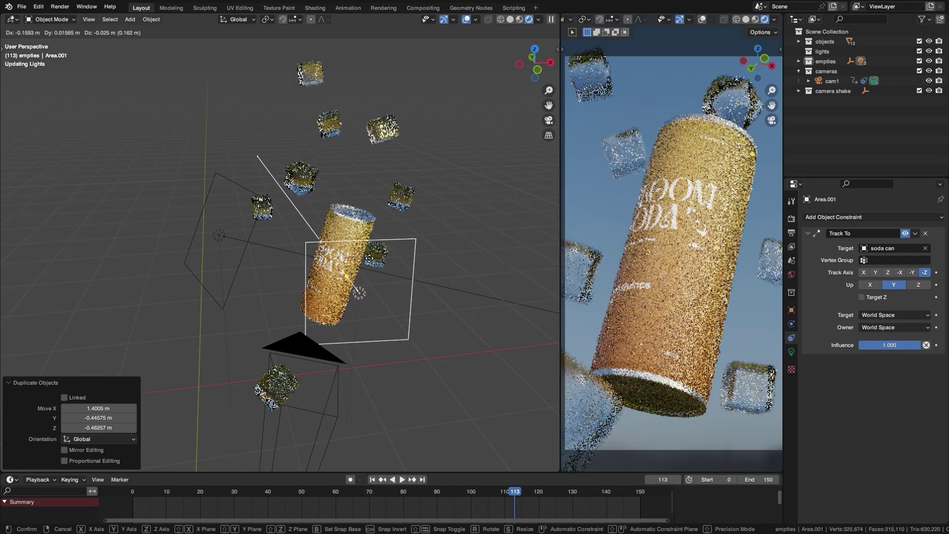
{"action": "right_click", "coordinate": [410, 257]}
{"action": "key", "text": "ctrl+z"}
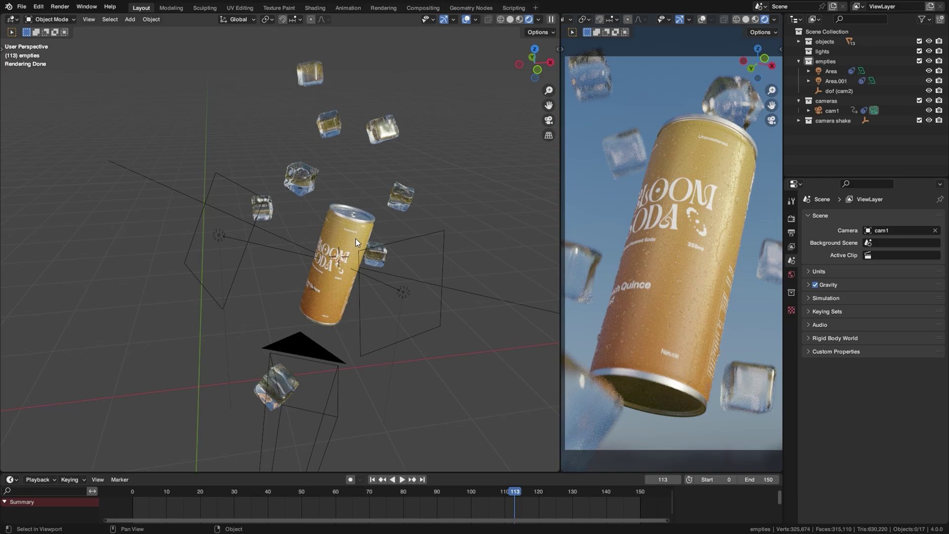
{"action": "right_click", "coordinate": [350, 216], "text": "shift"}
{"action": "key", "text": "shift+a"}
{"action": "mouse_move", "coordinate": [350, 219]}
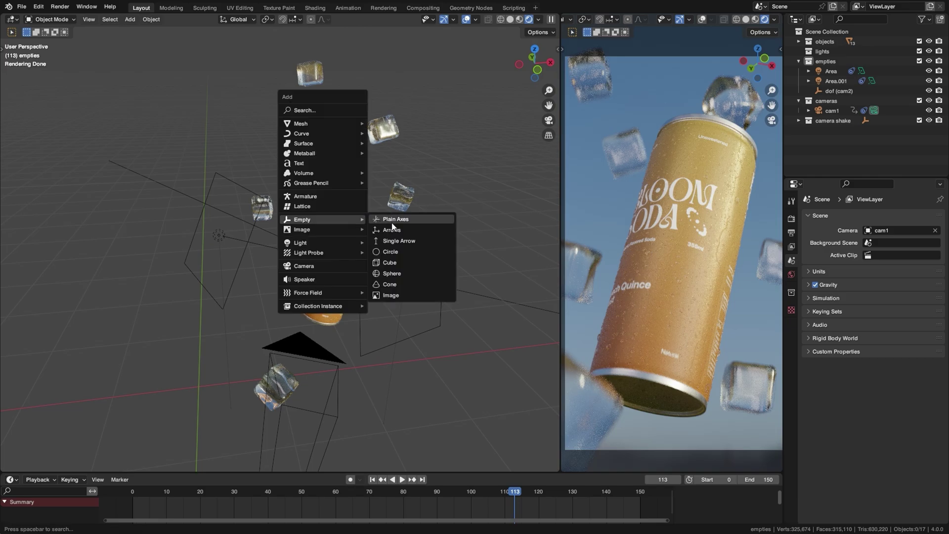
{"action": "left_click", "coordinate": [392, 222]}
Change Area.001's Track To target to the new Empty
{"action": "left_click", "coordinate": [413, 236]}
{"action": "left_click", "coordinate": [926, 247]}
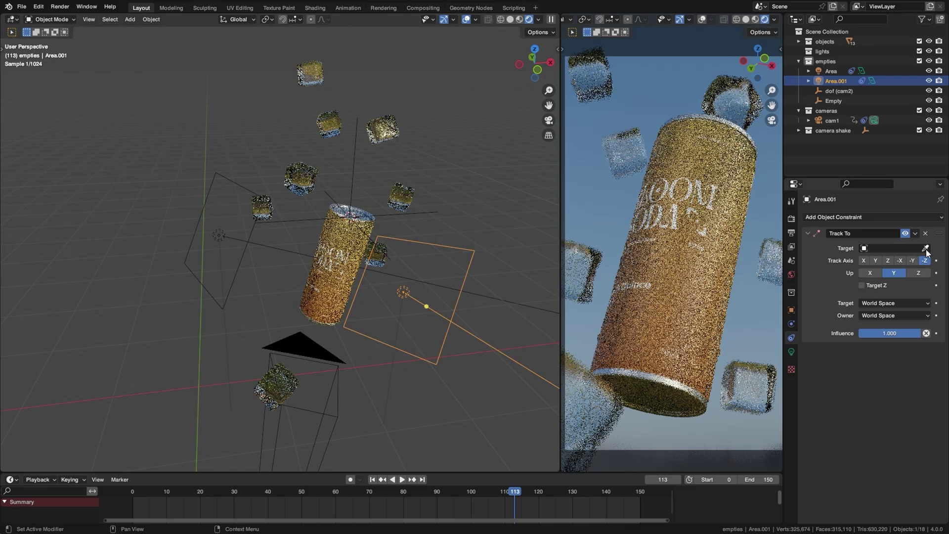
{"action": "left_click", "coordinate": [352, 184]}
Move Area.001 sideways at fixed height, then raise it above the can
{"action": "key", "text": "g"}
{"action": "key", "text": "shift+z"}
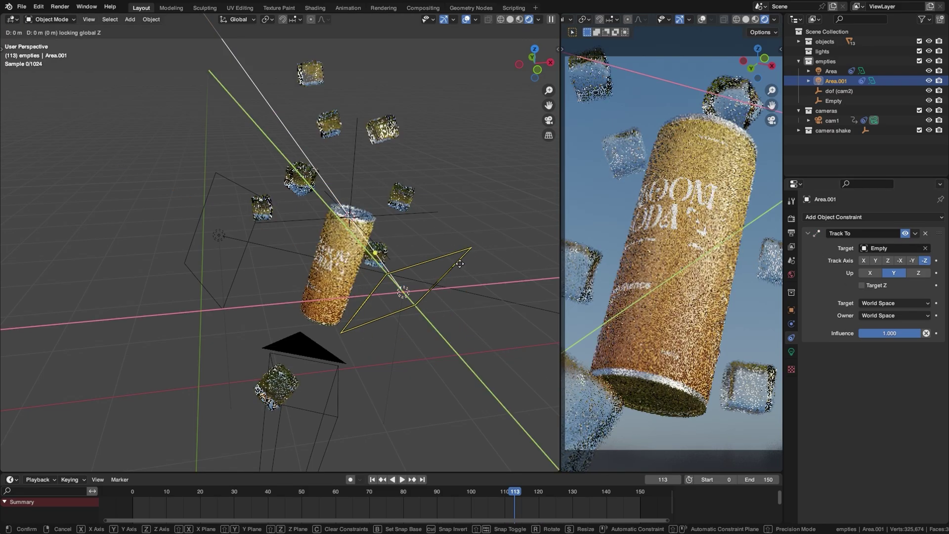
{"action": "left_click", "coordinate": [477, 226]}
{"action": "key", "text": "g"}
{"action": "key", "text": "z"}
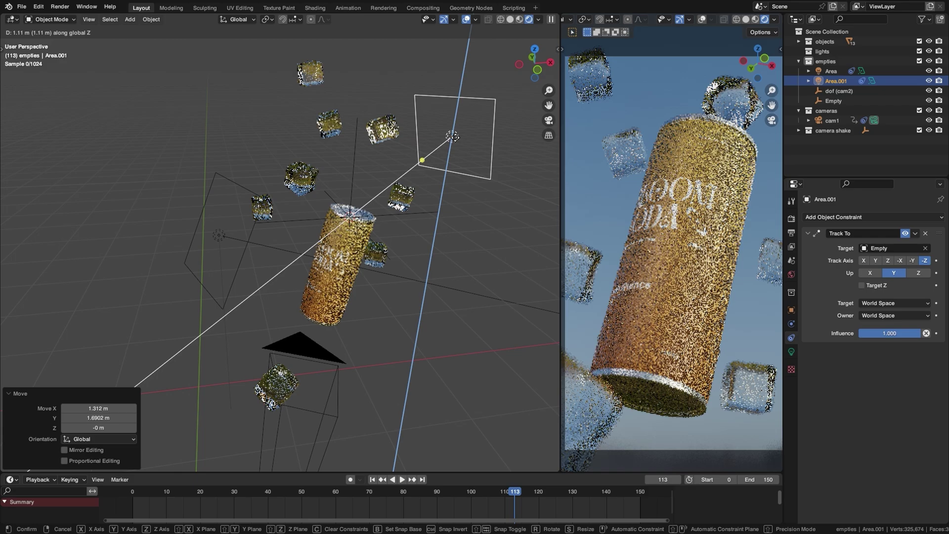
{"action": "left_click", "coordinate": [454, 134]}
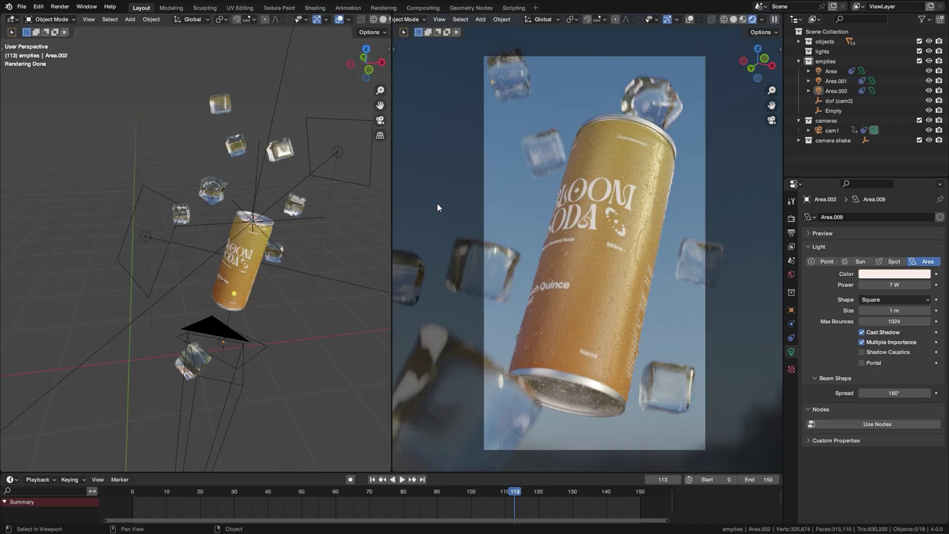
Check the viewport shading HDRI choices, keeping the current one
{"action": "left_click", "coordinate": [762, 20]}
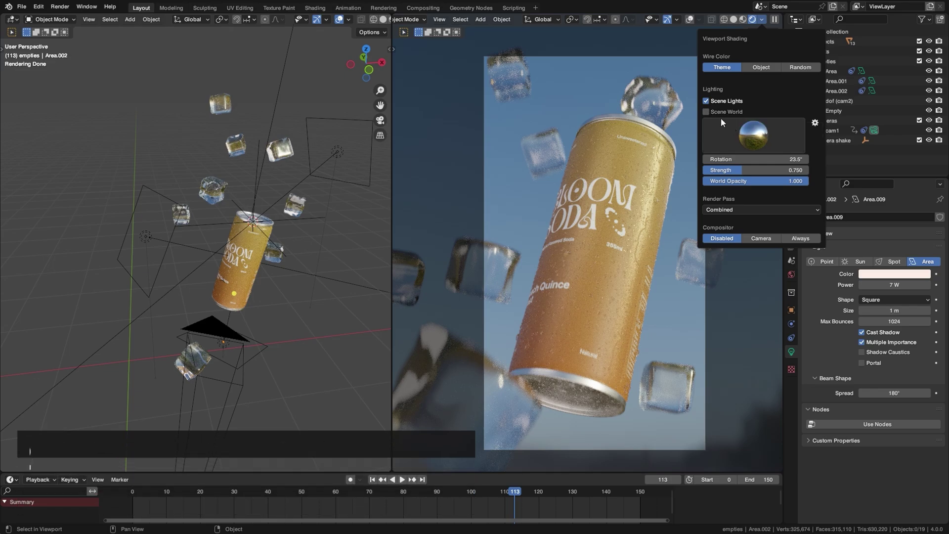
{"action": "left_click", "coordinate": [731, 132]}
{"action": "left_click", "coordinate": [758, 169]}
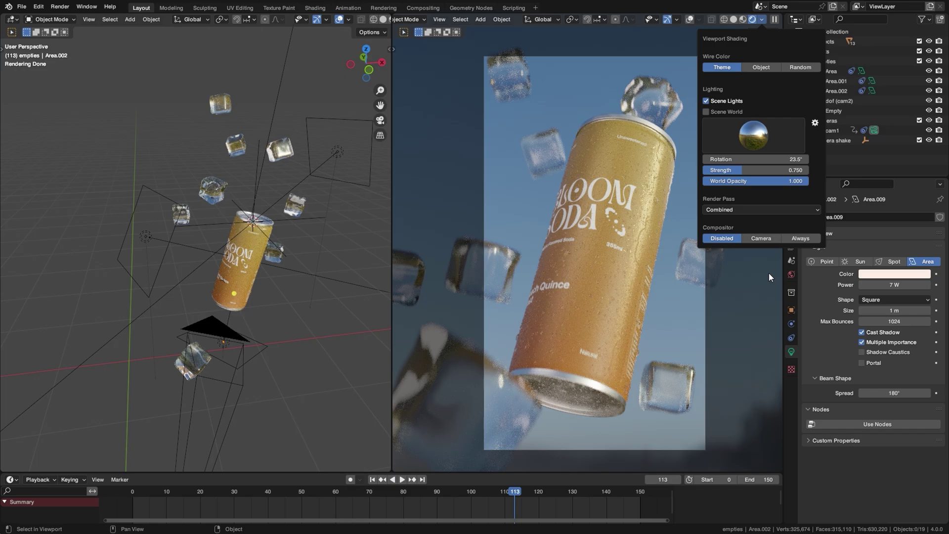
Drive the World colour with an Environment Texture, leaving it without an image
{"action": "left_click", "coordinate": [791, 275]}
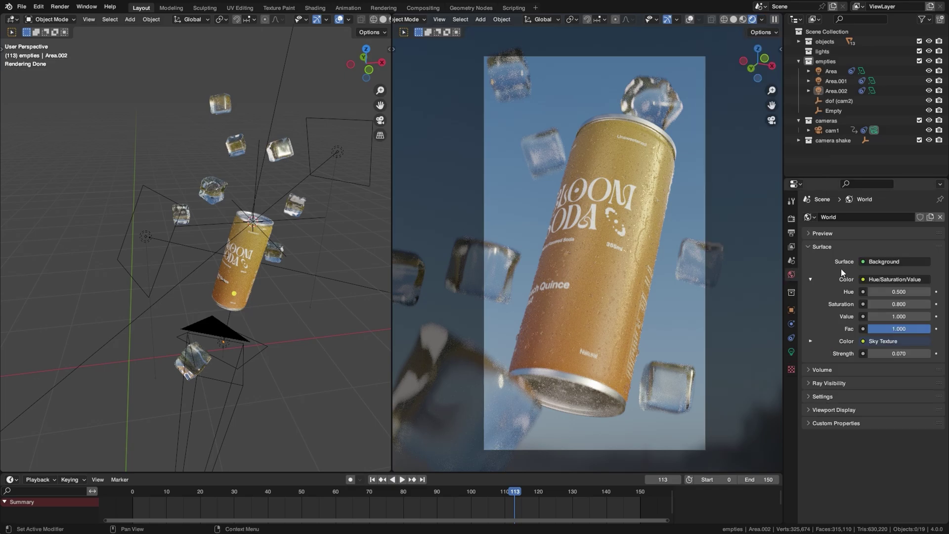
{"action": "left_click", "coordinate": [865, 264]}
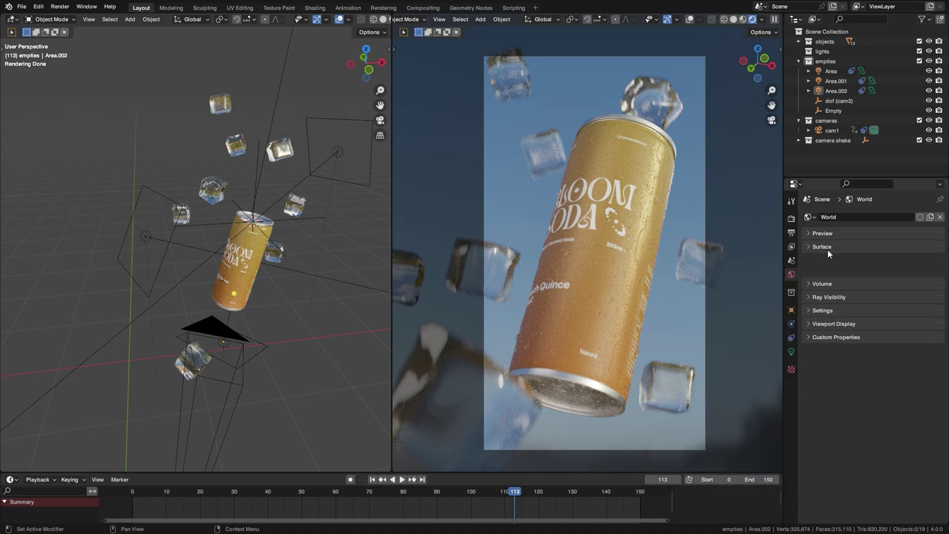
{"action": "left_click", "coordinate": [878, 280]}
{"action": "left_click", "coordinate": [586, 324]}
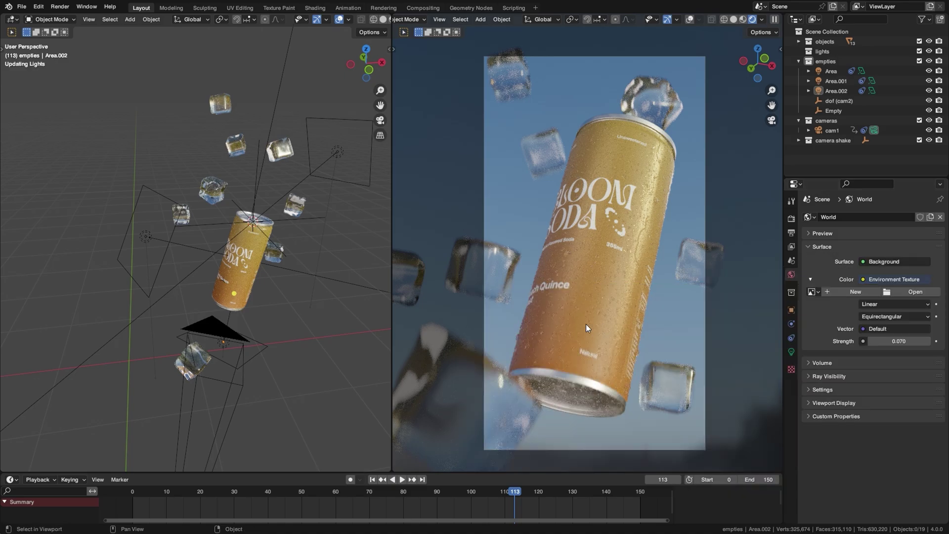
{"action": "left_click", "coordinate": [896, 292]}
{"action": "left_click", "coordinate": [207, 193]}
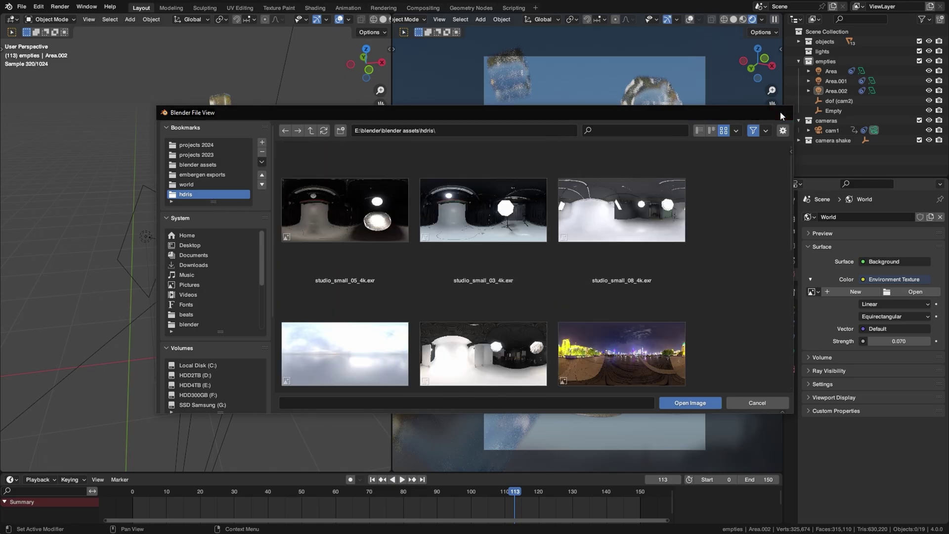
{"action": "left_click", "coordinate": [782, 111]}
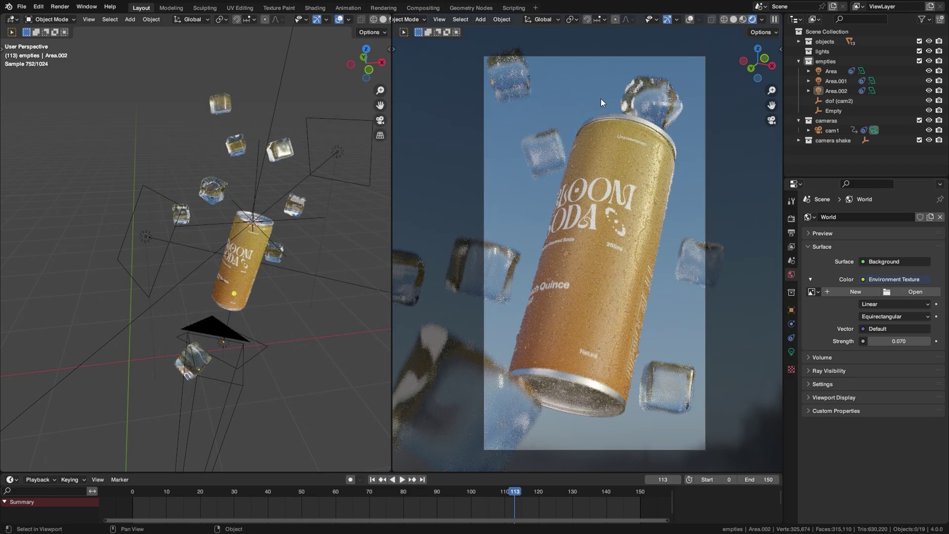
Install the royal_esplanade_4k HDRI as a studio light from the Lights preferences
{"action": "left_click", "coordinate": [762, 20]}
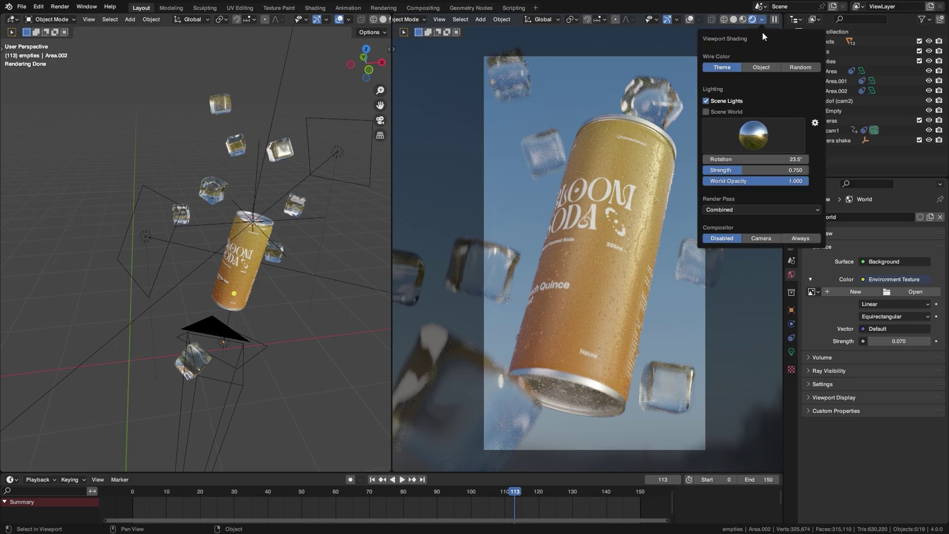
{"action": "left_click", "coordinate": [748, 131]}
{"action": "left_click", "coordinate": [814, 123]}
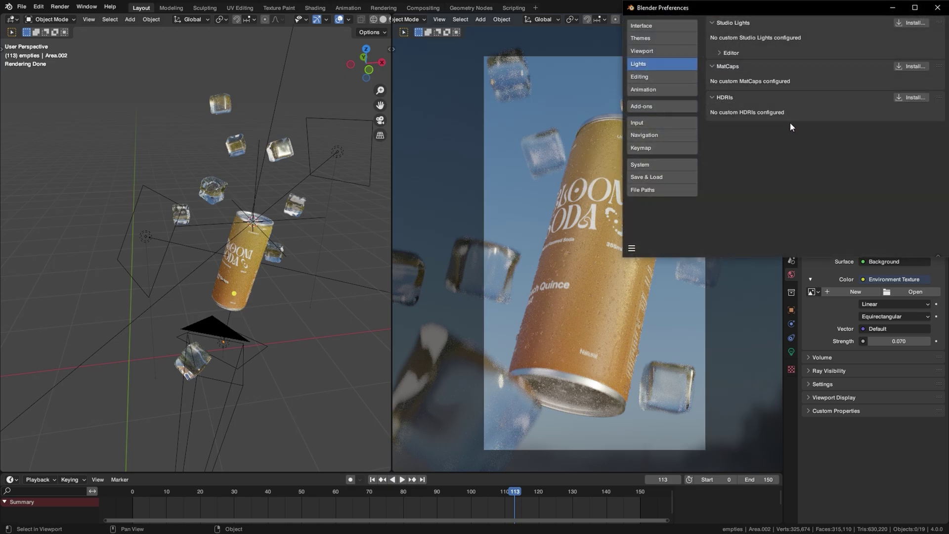
{"action": "mouse_move", "coordinate": [725, 8]}
{"action": "left_mouse_down"}
{"action": "mouse_move", "coordinate": [514, 94]}
{"action": "mouse_move", "coordinate": [478, 97]}
{"action": "left_mouse_up"}
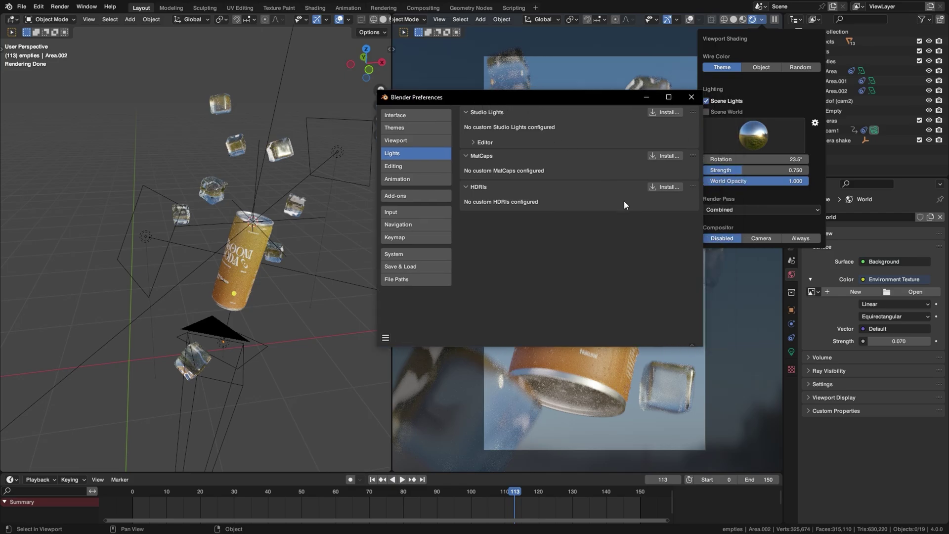
{"action": "left_click", "coordinate": [655, 186]}
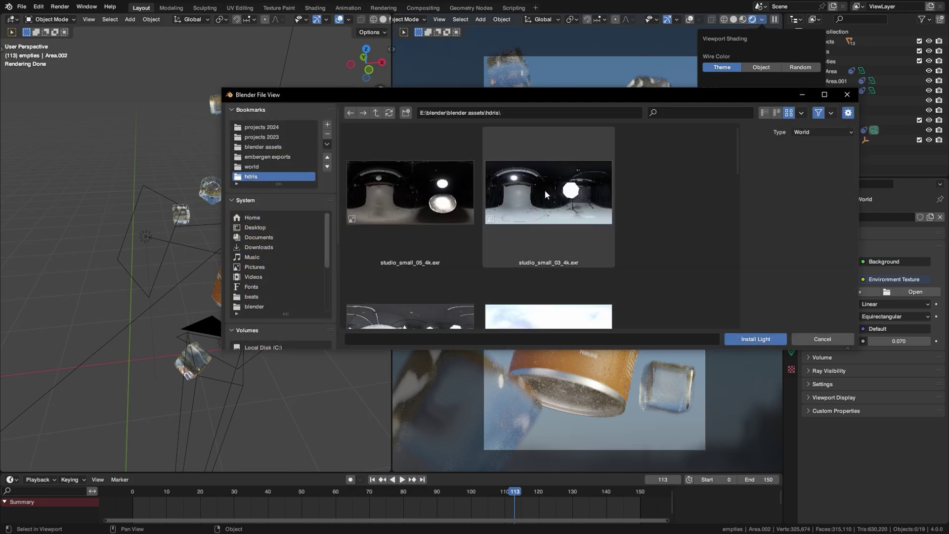
{"action": "scroll", "coordinate": [514, 201], "scroll_direction": "down", "scroll_amount": 8}
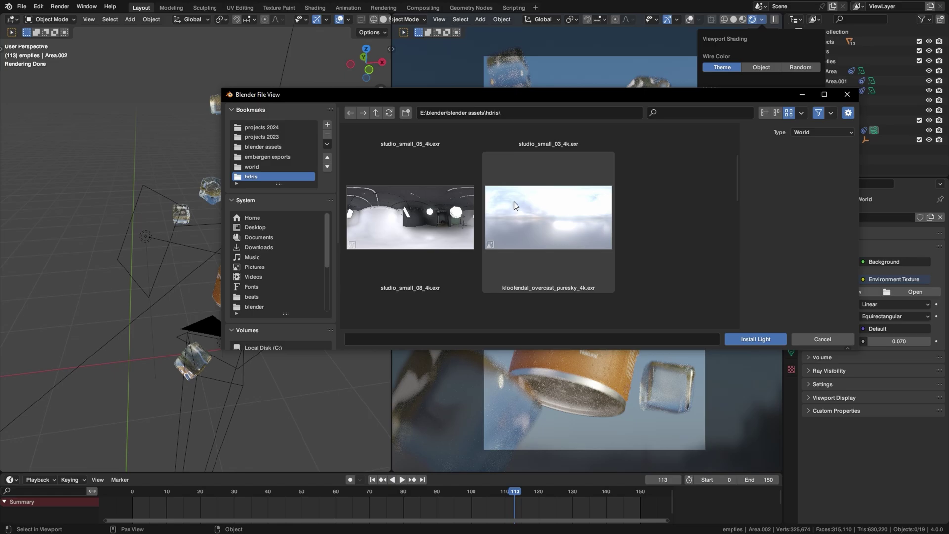
{"action": "scroll", "coordinate": [514, 201], "scroll_direction": "down", "scroll_amount": 8}
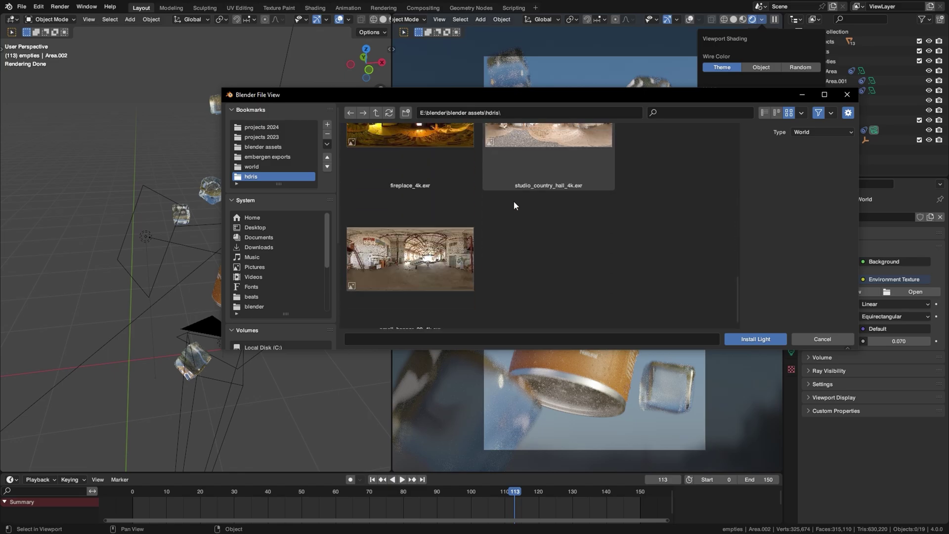
{"action": "scroll", "coordinate": [459, 211], "scroll_direction": "up", "scroll_amount": 2}
{"action": "scroll", "coordinate": [456, 212], "scroll_direction": "up", "scroll_amount": 2}
{"action": "double_click", "coordinate": [438, 192]}
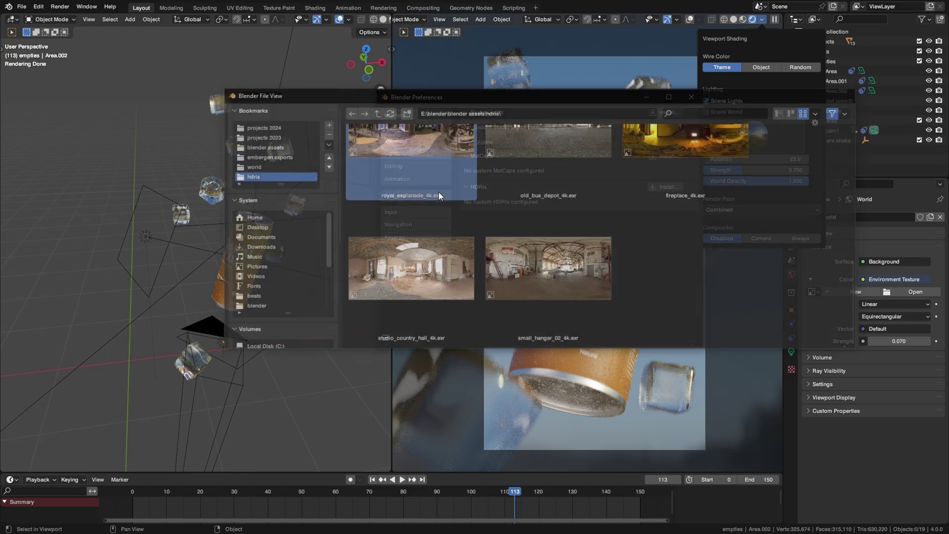
Light the viewport with royal_esplanade, then install all remaining .exr HDRIs
{"action": "left_click", "coordinate": [691, 97]}
{"action": "left_click", "coordinate": [747, 136]}
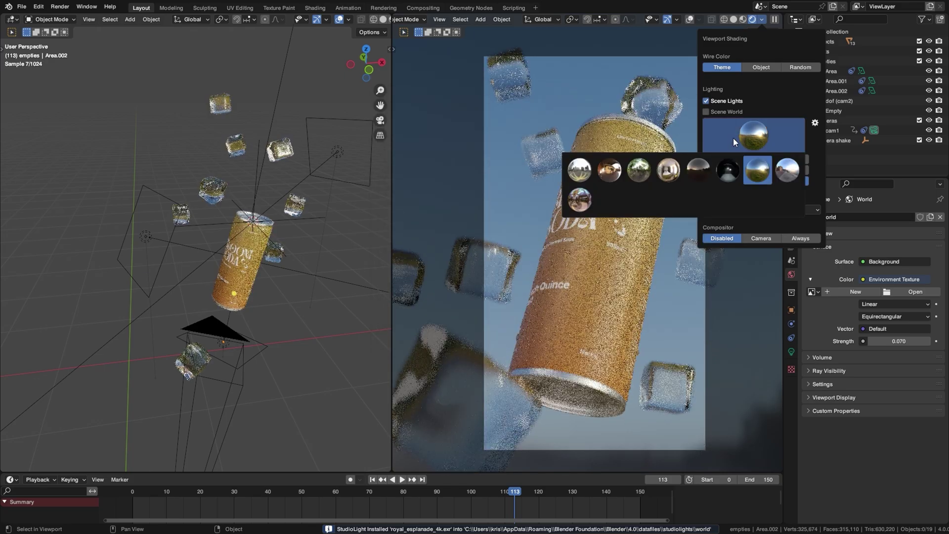
{"action": "left_click", "coordinate": [602, 204]}
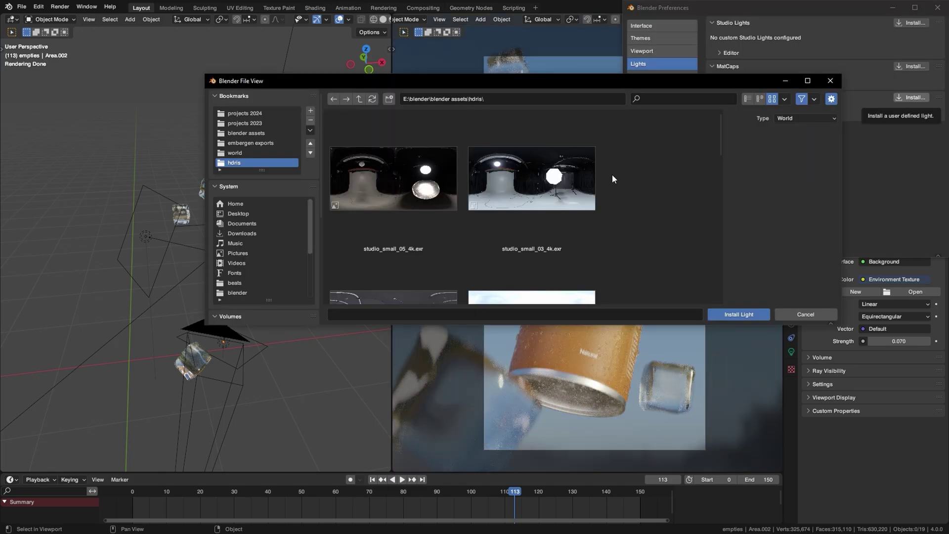
{"action": "key", "text": "a"}
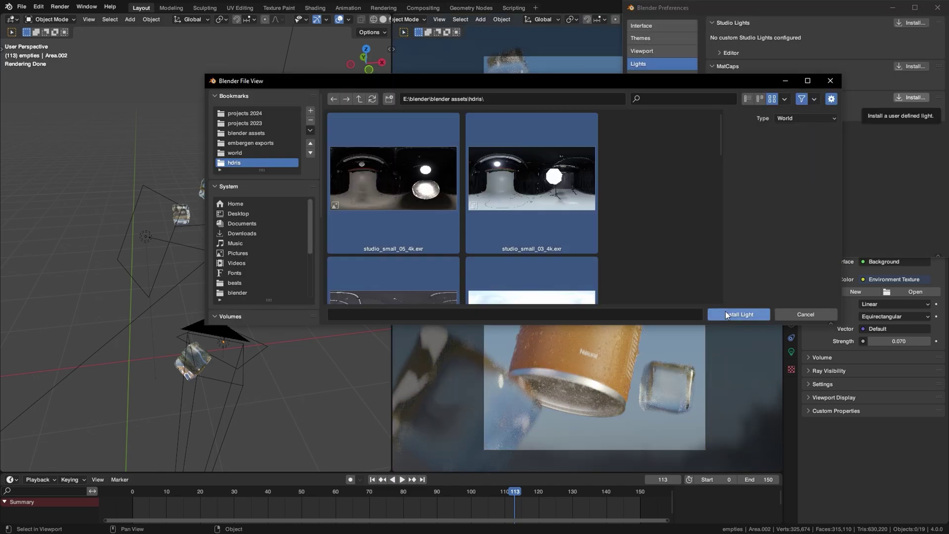
{"action": "left_click", "coordinate": [725, 314]}
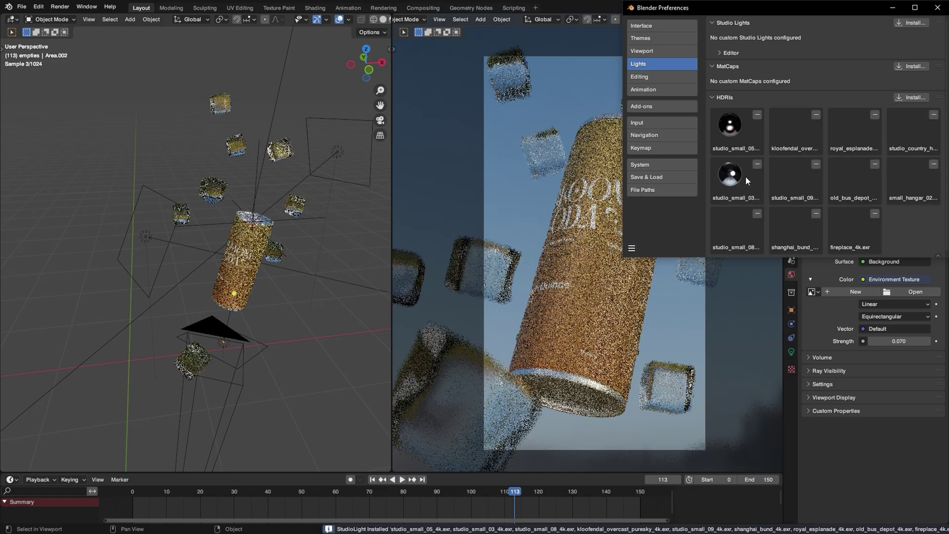
Cycle the viewport lighting through several new HDRIs: grey studio, colourful outdoor, dark interior
{"action": "left_click", "coordinate": [938, 7]}
{"action": "left_click", "coordinate": [761, 20]}
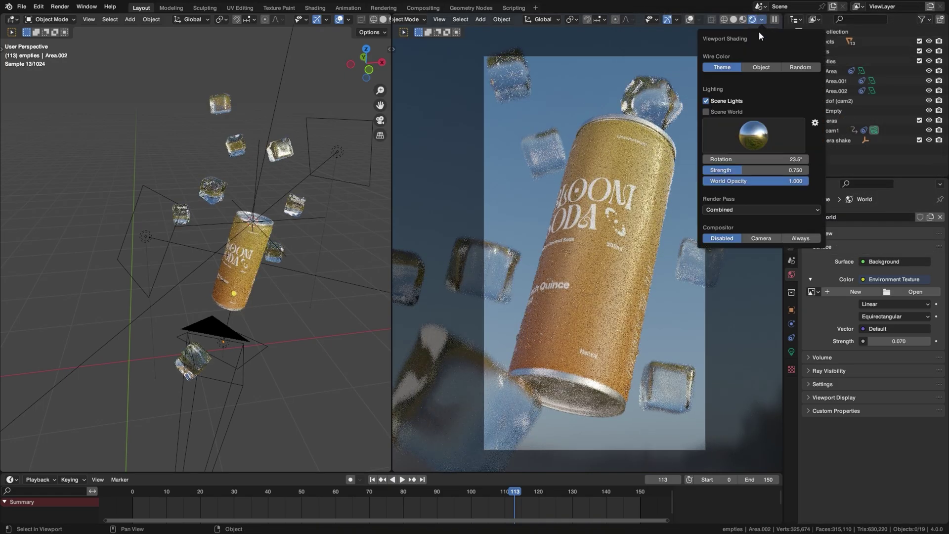
{"action": "left_click", "coordinate": [747, 139]}
{"action": "left_click", "coordinate": [580, 199]}
{"action": "left_click", "coordinate": [740, 141]}
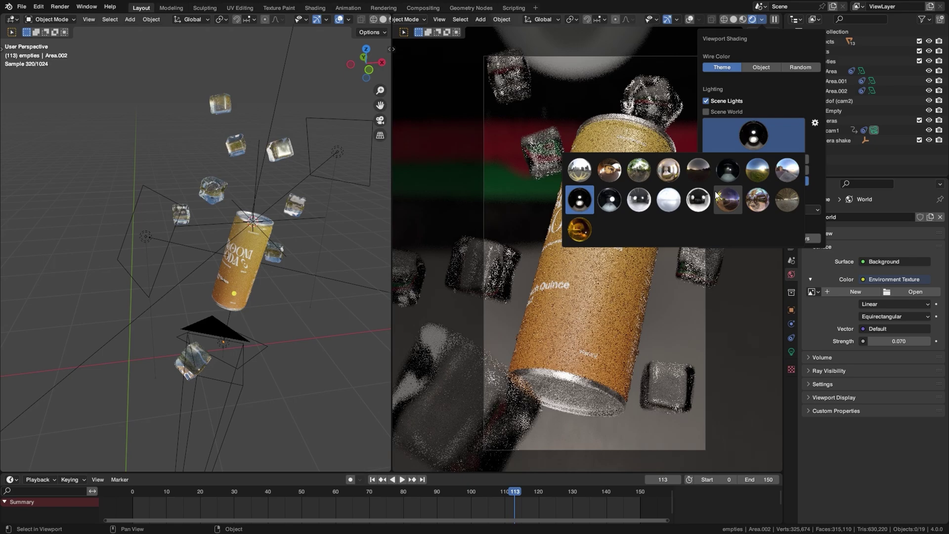
{"action": "left_click", "coordinate": [698, 200]}
{"action": "left_click", "coordinate": [740, 142]}
{"action": "left_click", "coordinate": [755, 180]}
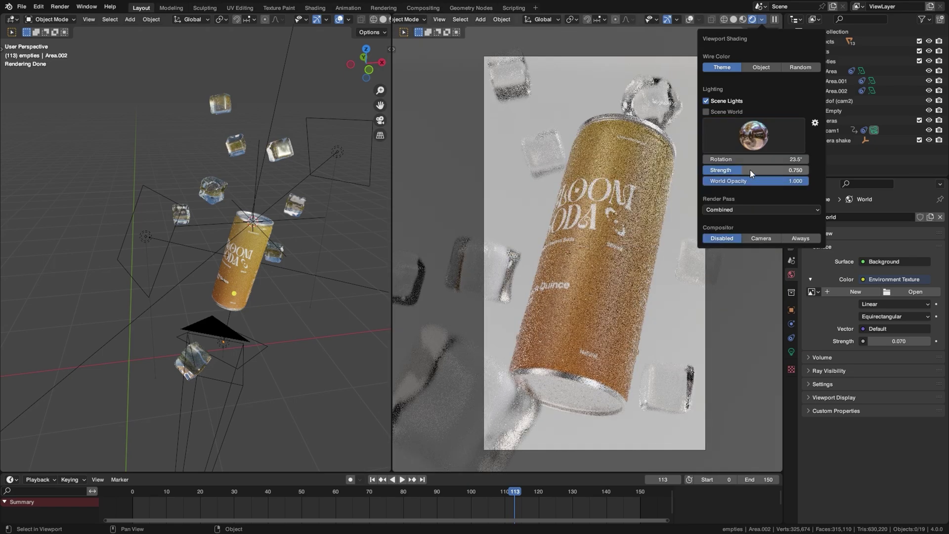
{"action": "left_click", "coordinate": [749, 143]}
{"action": "left_click", "coordinate": [729, 171]}
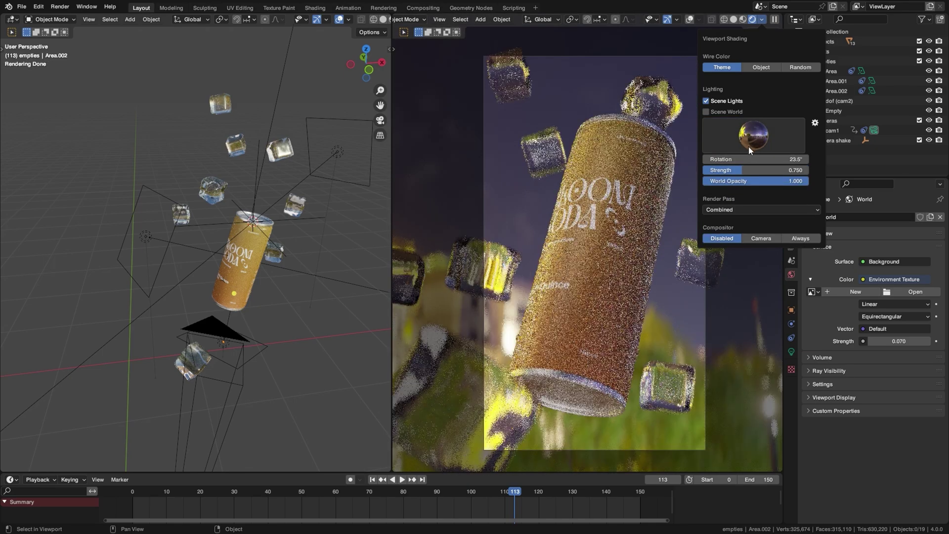
{"action": "left_click", "coordinate": [750, 144]}
{"action": "left_click", "coordinate": [778, 197]}
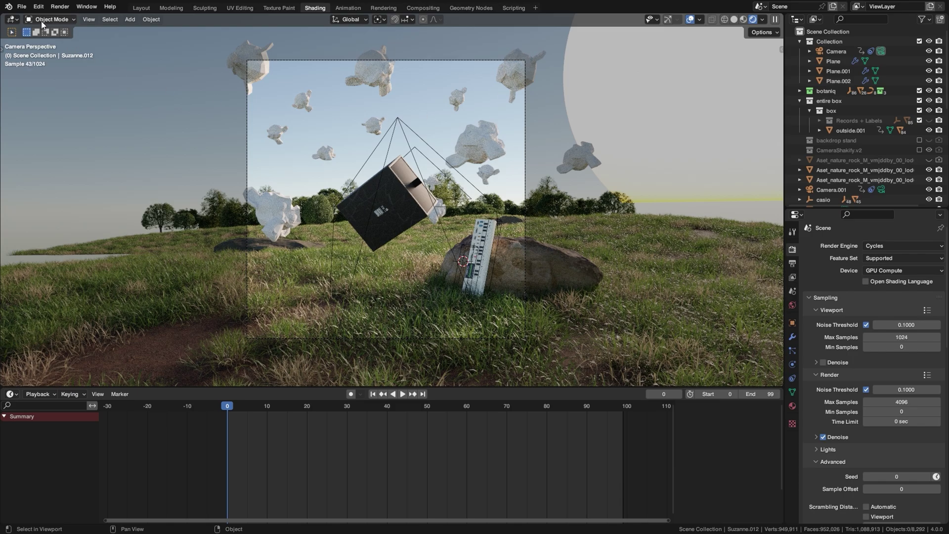
Revert to the Clear Render Region step via Undo History
{"action": "left_click", "coordinate": [39, 7]}
{"action": "mouse_move", "coordinate": [66, 41]}
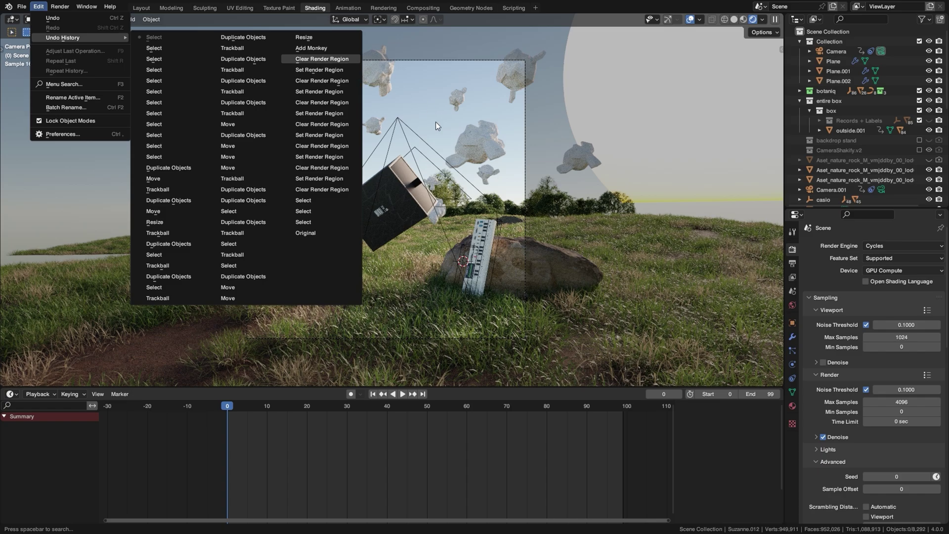
{"action": "key", "text": "Return"}
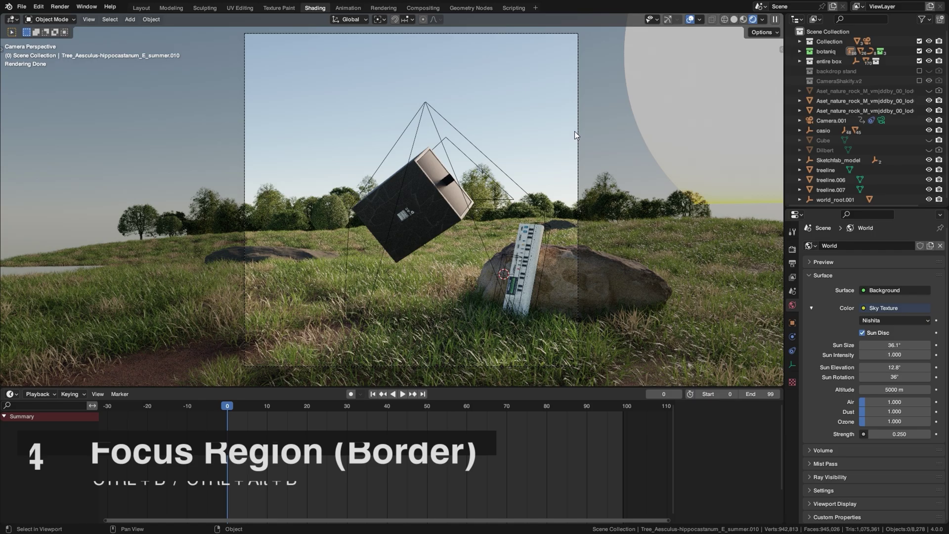
Draw a render region around the keyboard with Ctrl+B
{"action": "middle_click_drag", "start_coordinate": [566, 140], "coordinate": [515, 160]}
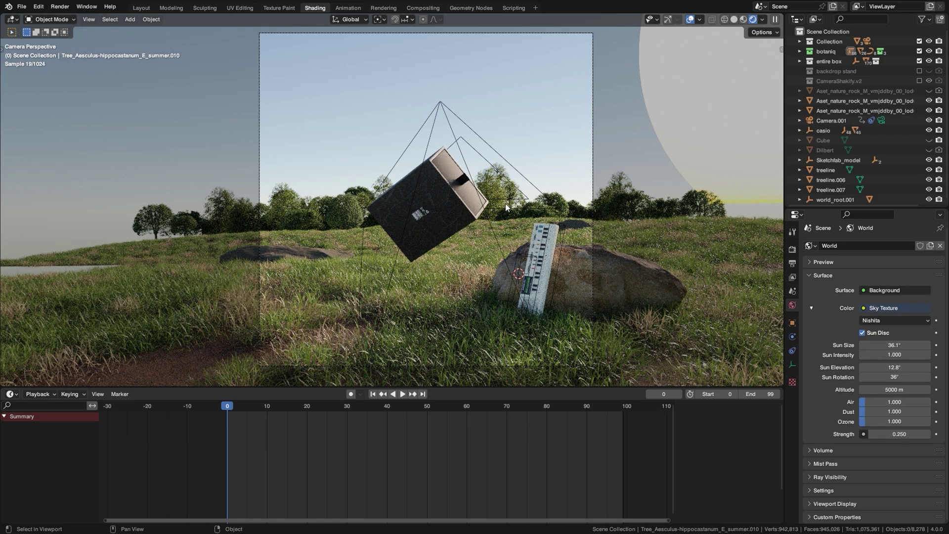
{"action": "key", "text": "ctrl+b"}
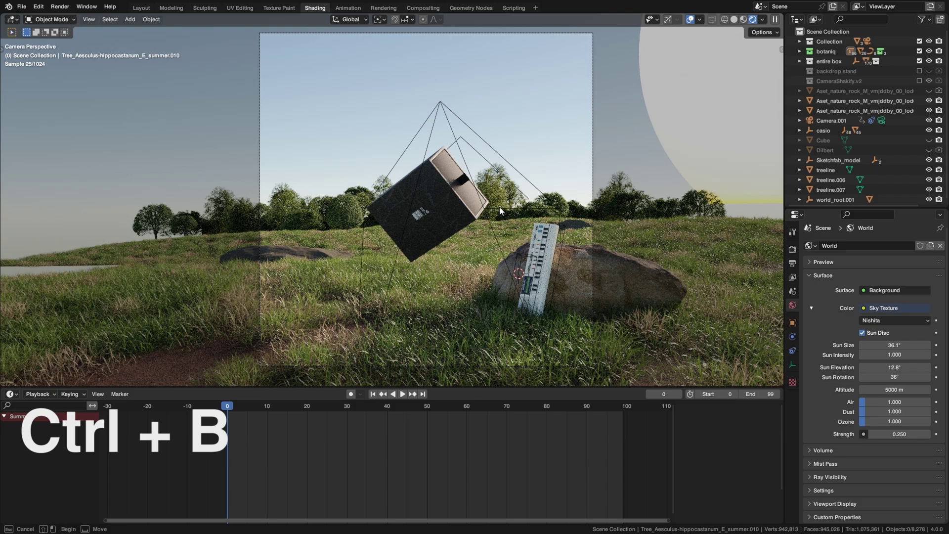
{"action": "left_click_drag", "start_coordinate": [495, 206], "coordinate": [575, 339]}
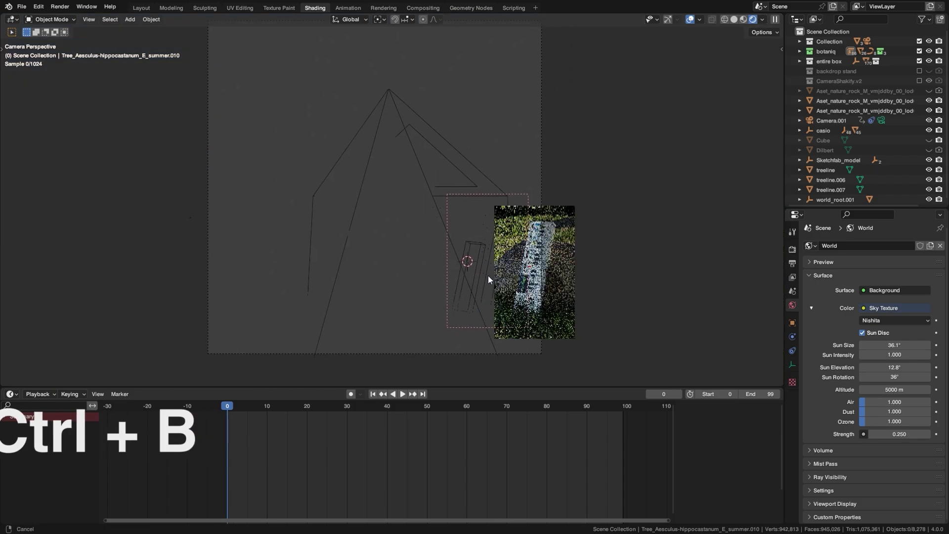
{"action": "scroll", "coordinate": [488, 275], "scroll_direction": "up", "scroll_amount": 5}
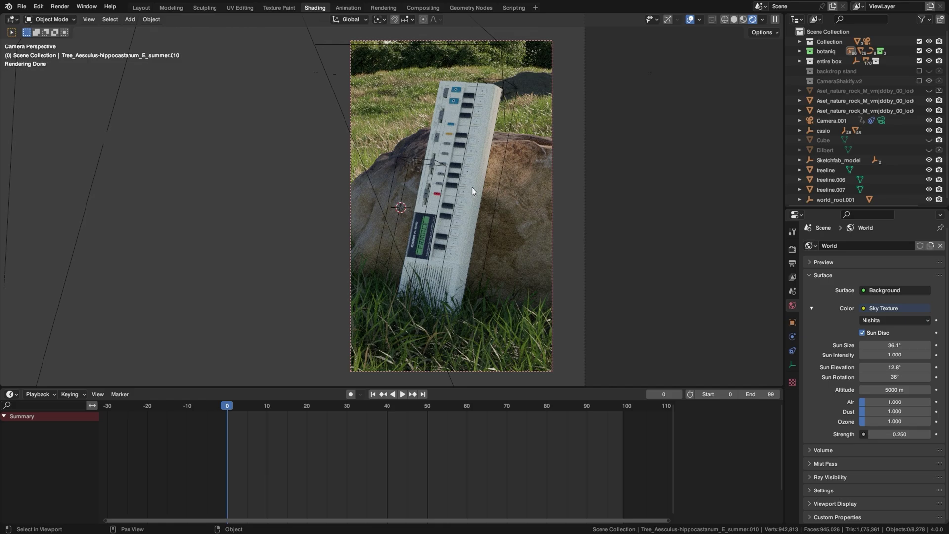
Clear the render region, then draw a new one exactly over the camera frame
{"action": "key", "text": "ctrl+alt+b"}
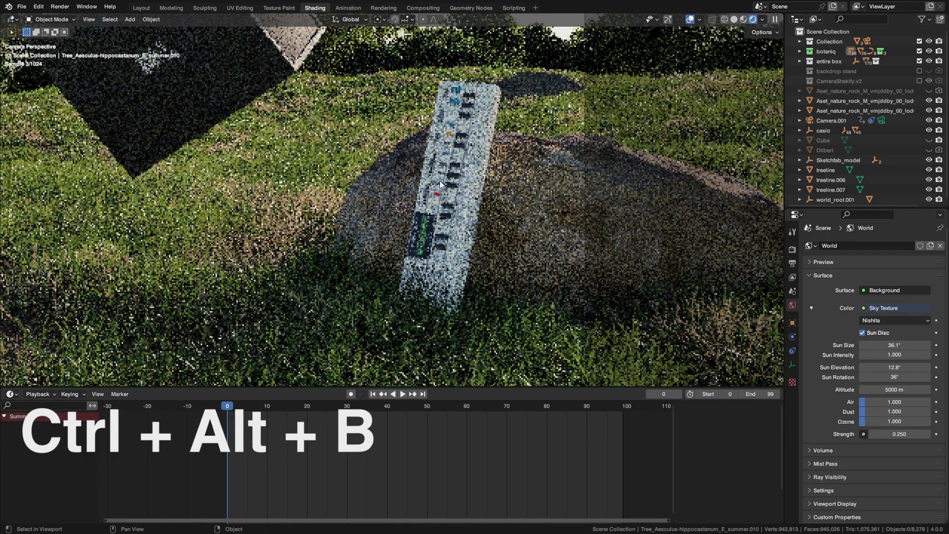
{"action": "scroll", "coordinate": [440, 180], "scroll_direction": "down", "scroll_amount": 3}
{"action": "scroll", "coordinate": [489, 222], "scroll_direction": "down", "scroll_amount": 4}
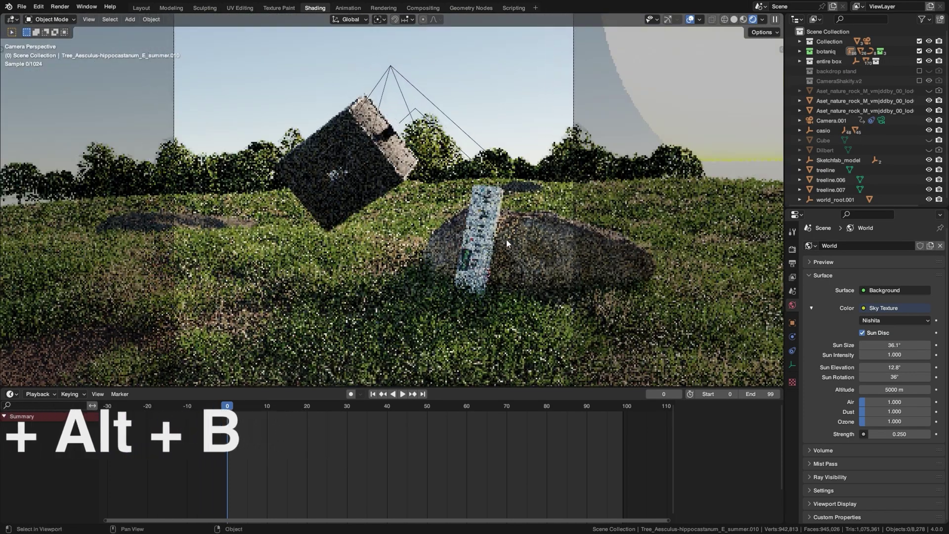
{"action": "scroll", "coordinate": [483, 217], "scroll_direction": "down", "scroll_amount": 1}
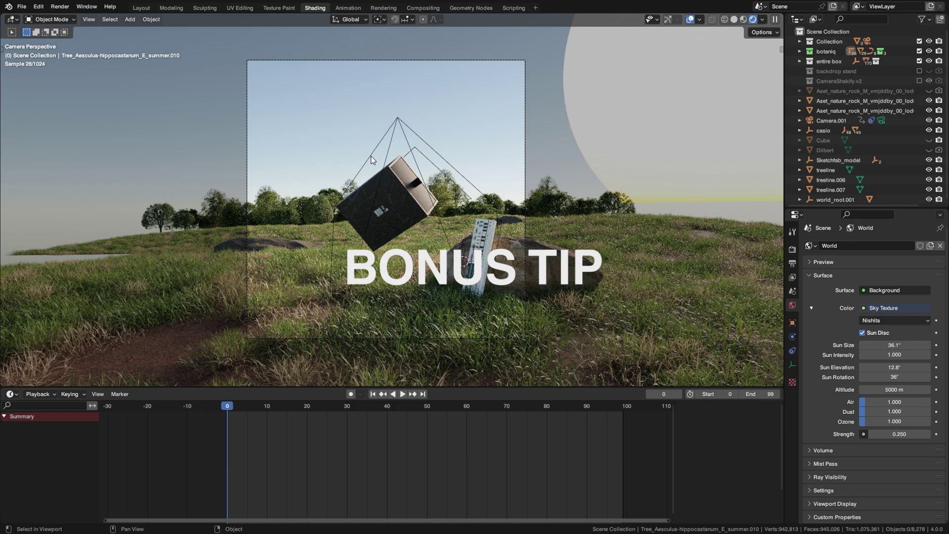
{"action": "key", "text": "ctrl+b"}
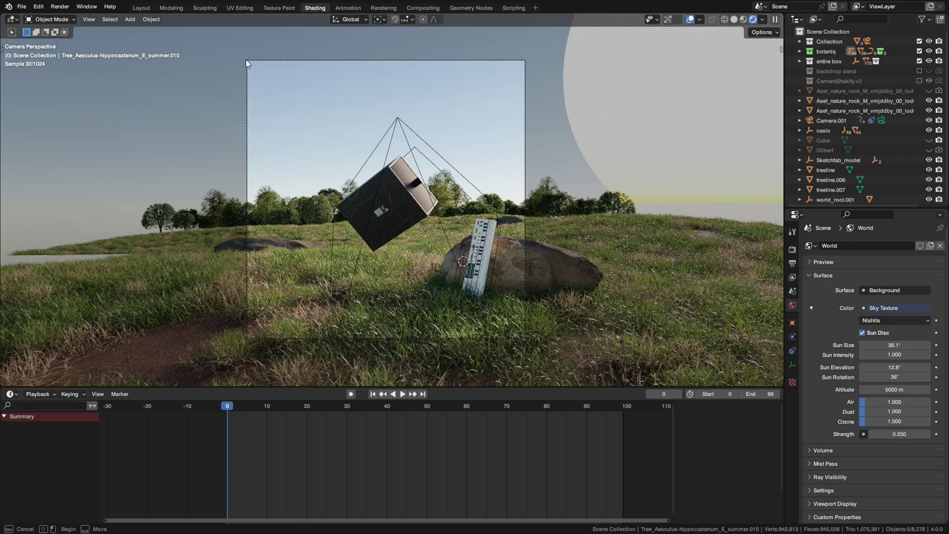
{"action": "left_click_drag", "start_coordinate": [245, 60], "coordinate": [526, 335]}
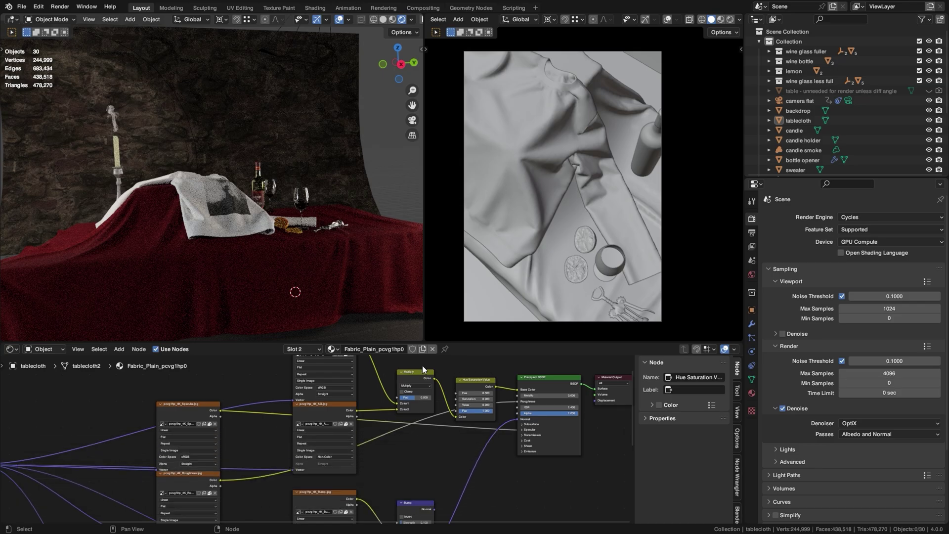
Review the material list, then inspect orphaned materials and meshes in the Outliner's Orphan Data view
{"action": "left_click", "coordinate": [331, 349]}
{"action": "scroll", "coordinate": [390, 403], "scroll_direction": "down", "scroll_amount": 5}
{"action": "left_click", "coordinate": [778, 20]}
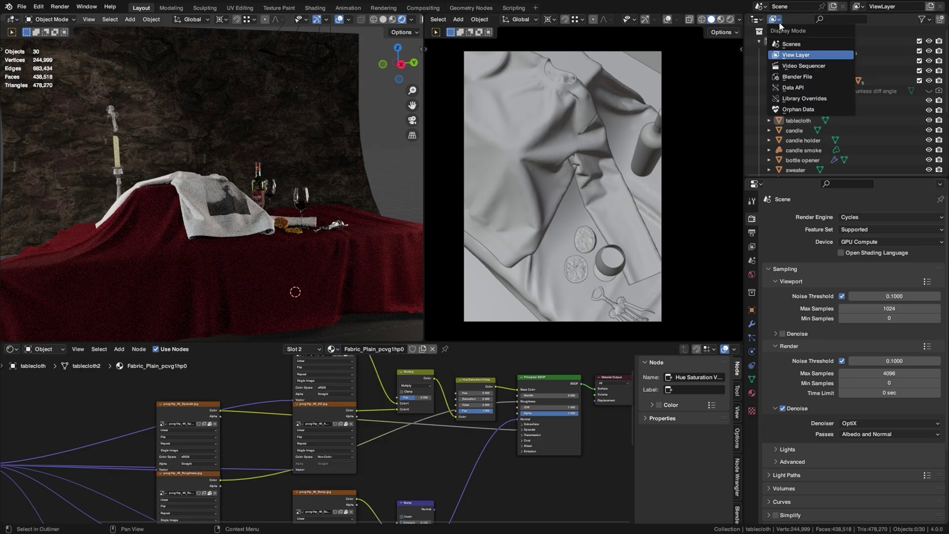
{"action": "left_click", "coordinate": [797, 109]}
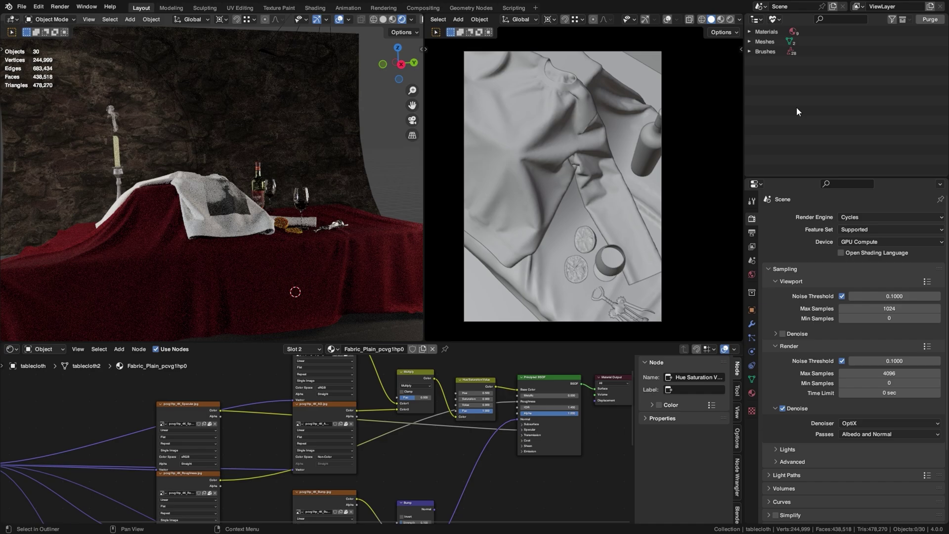
{"action": "left_click", "coordinate": [750, 32]}
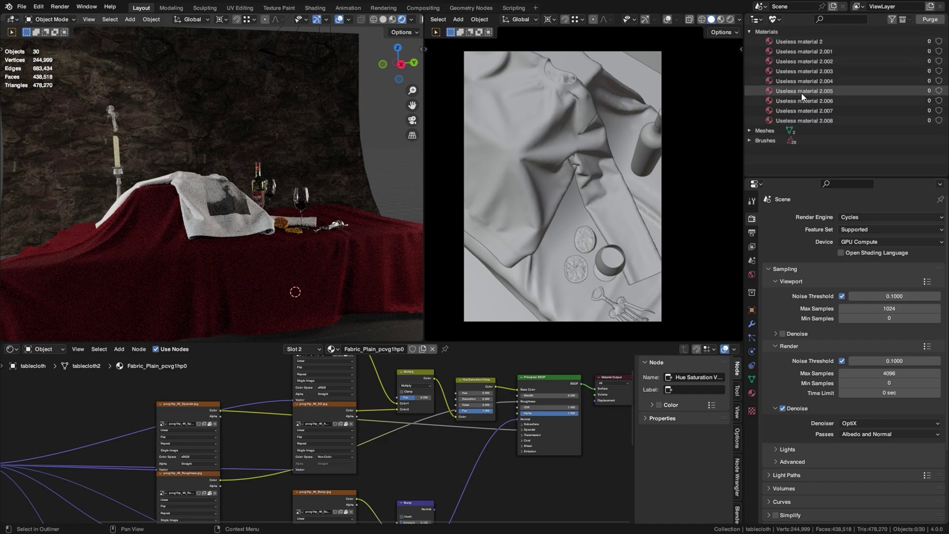
{"action": "left_click", "coordinate": [750, 130]}
{"action": "left_click", "coordinate": [750, 130]}
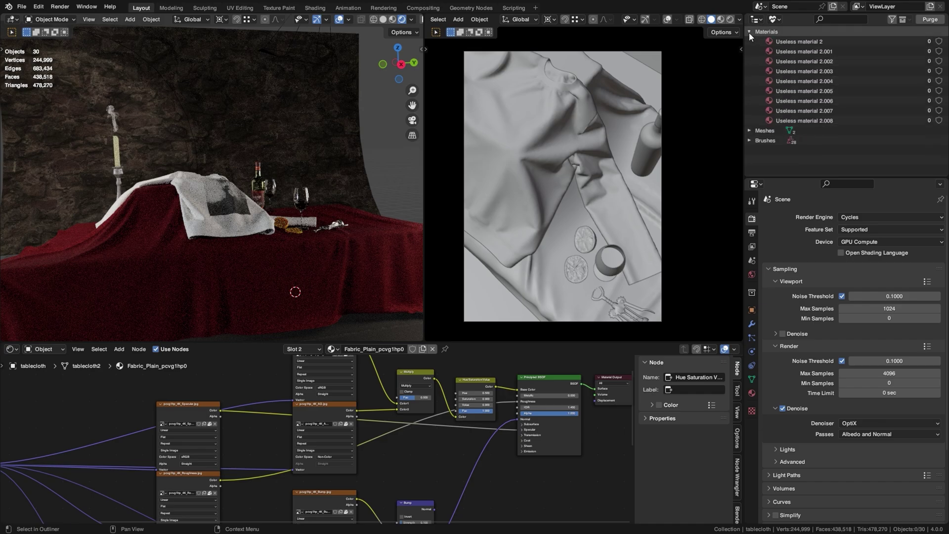
{"action": "left_click", "coordinate": [749, 32]}
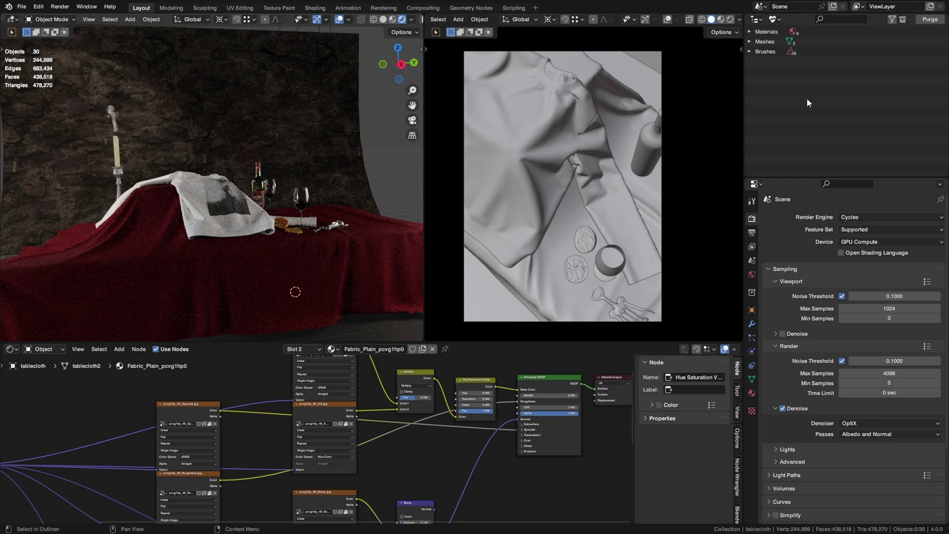
Purge the 13 unused data-blocks and confirm they're gone from the material list
{"action": "left_click", "coordinate": [931, 20]}
{"action": "left_click", "coordinate": [896, 27]}
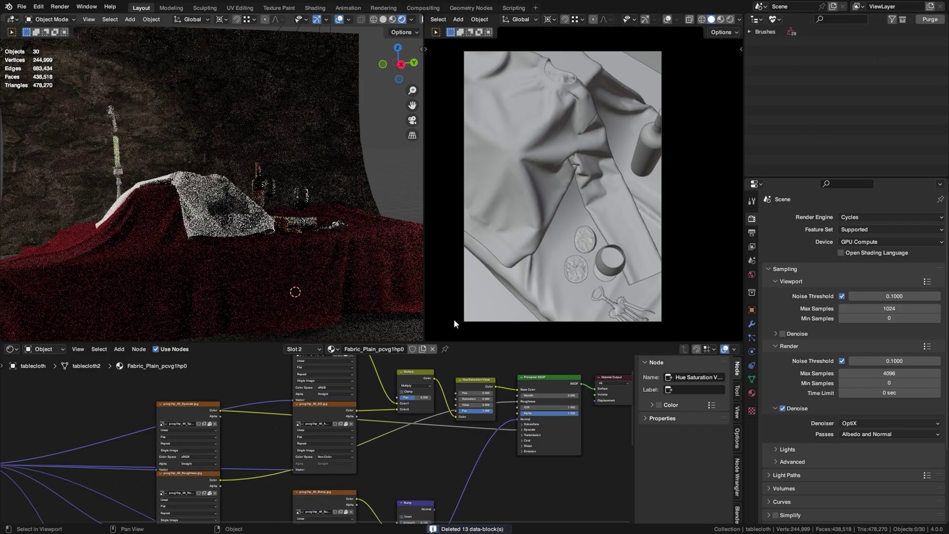
{"action": "left_click", "coordinate": [332, 350]}
{"action": "scroll", "coordinate": [411, 393], "scroll_direction": "down", "scroll_amount": 3}
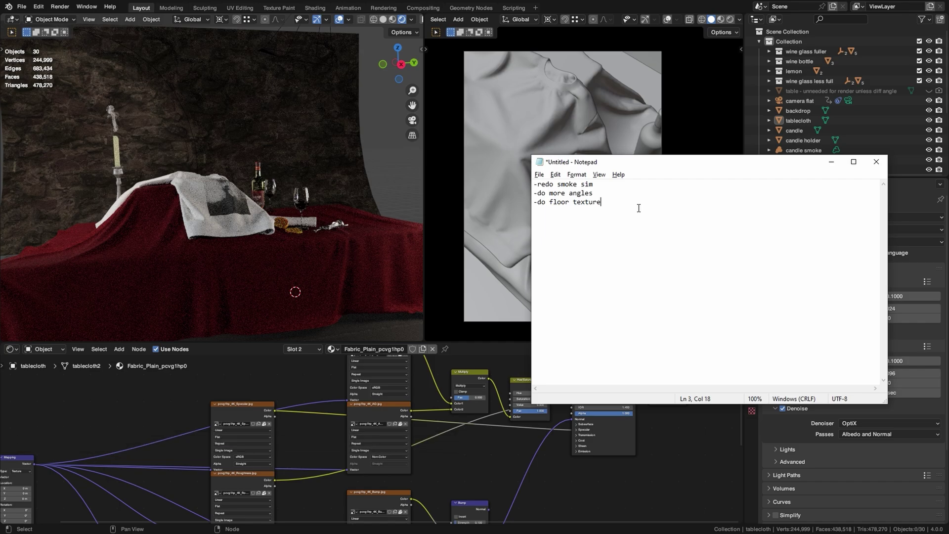
Split the Properties area in two and turn the lower part into a Text Editor
{"action": "key", "text": "alt+Tab"}
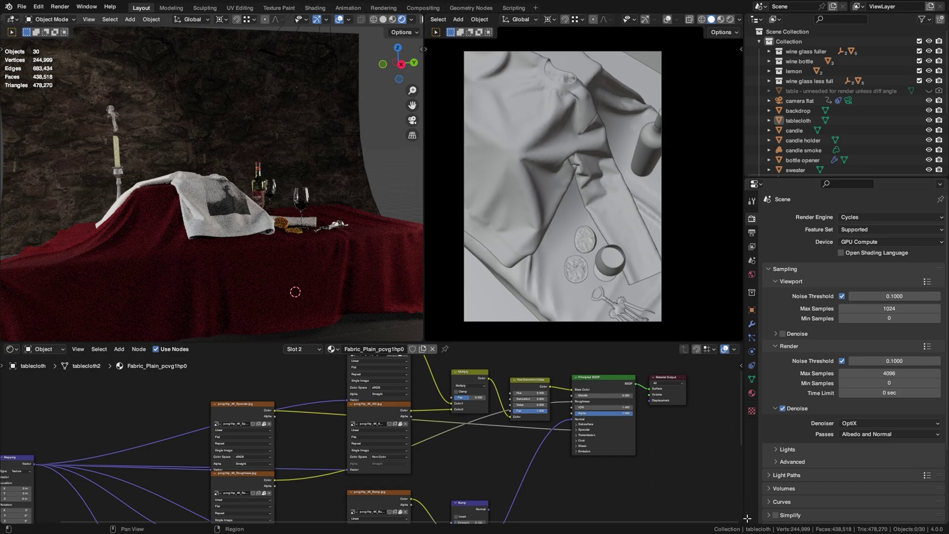
{"action": "left_click_drag", "start_coordinate": [747, 521], "coordinate": [747, 370]}
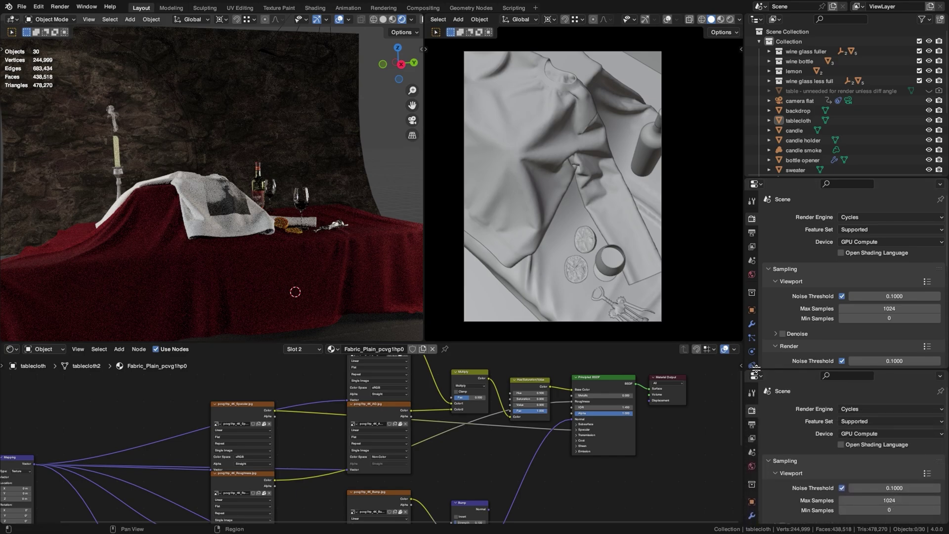
{"action": "left_click", "coordinate": [754, 376]}
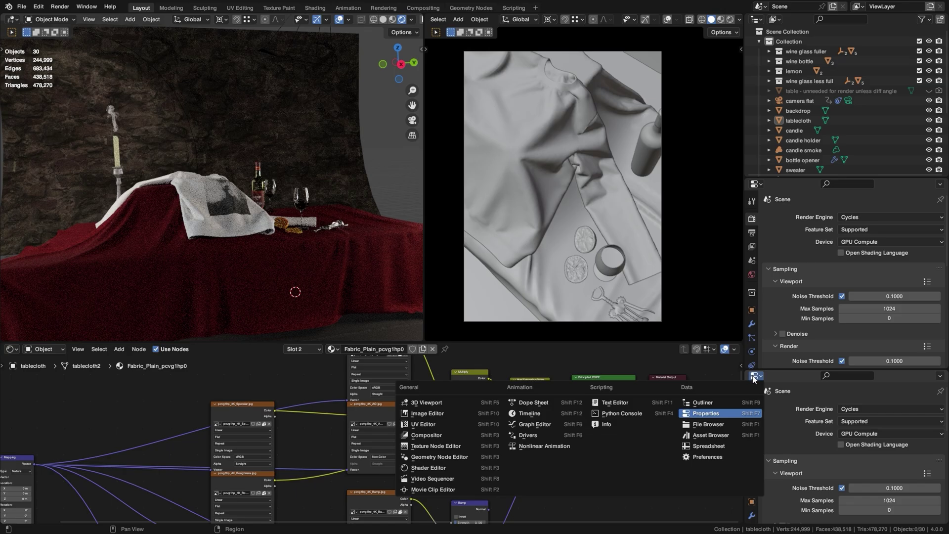
{"action": "left_click", "coordinate": [615, 402]}
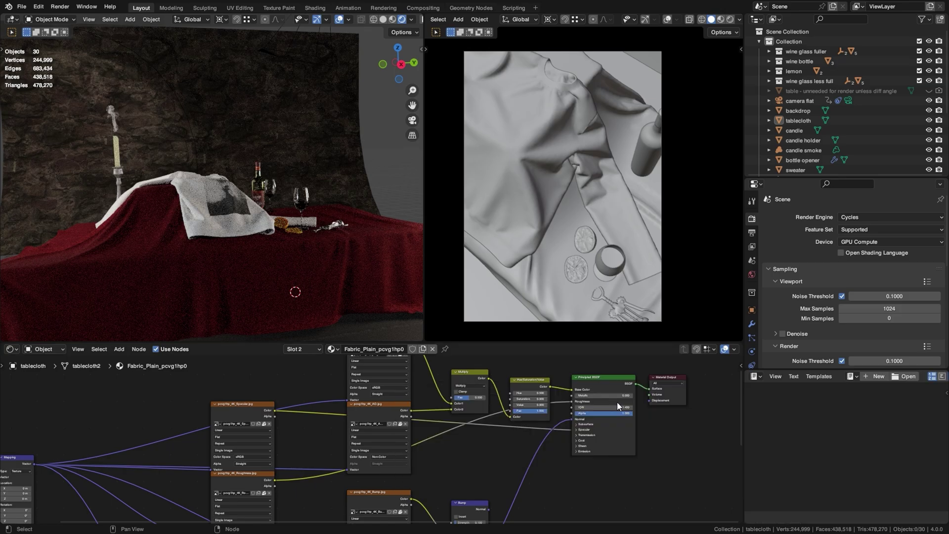
Create a new text block, type 'sdsdsdsds', and enlarge the editor's font
{"action": "left_click", "coordinate": [874, 378]}
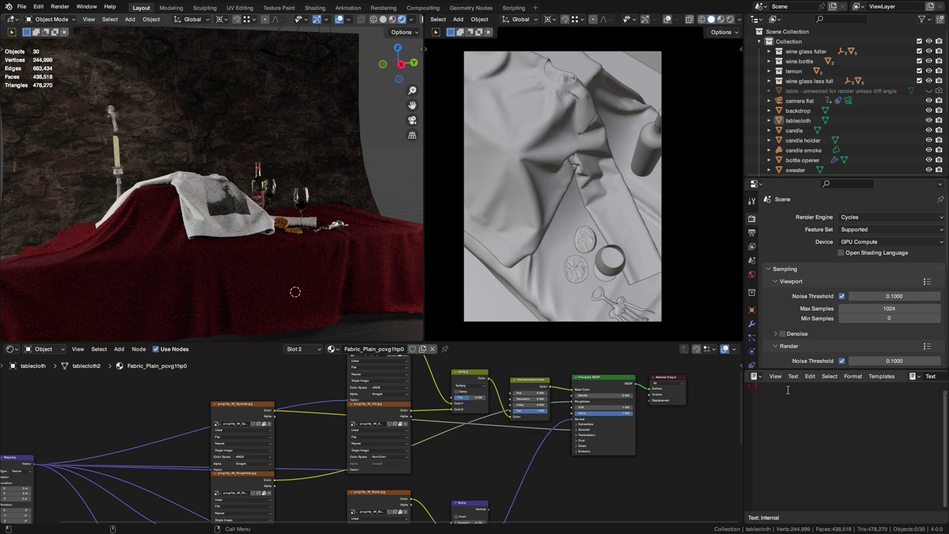
{"action": "type", "text": "sdsdsdsdsd"}
{"action": "scroll", "coordinate": [797, 415], "scroll_direction": "up", "scroll_amount": 6, "text": "ctrl"}
{"action": "scroll", "coordinate": [797, 415], "scroll_direction": "up", "scroll_amount": 1, "text": "ctrl"}
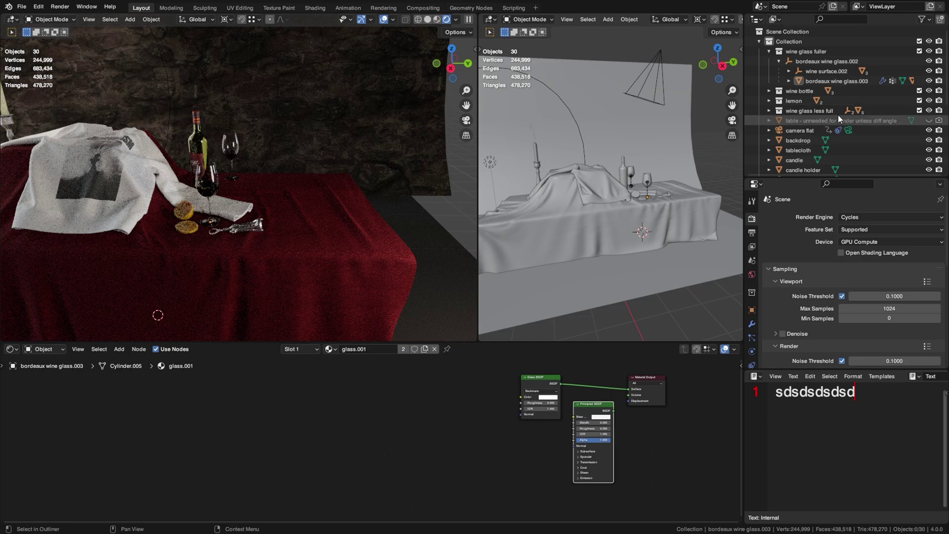
Drop a copy of the wine glass onto the table, deselect, then maximize and orbit the 3D view
{"action": "left_click_drag", "start_coordinate": [831, 81], "coordinate": [338, 238]}
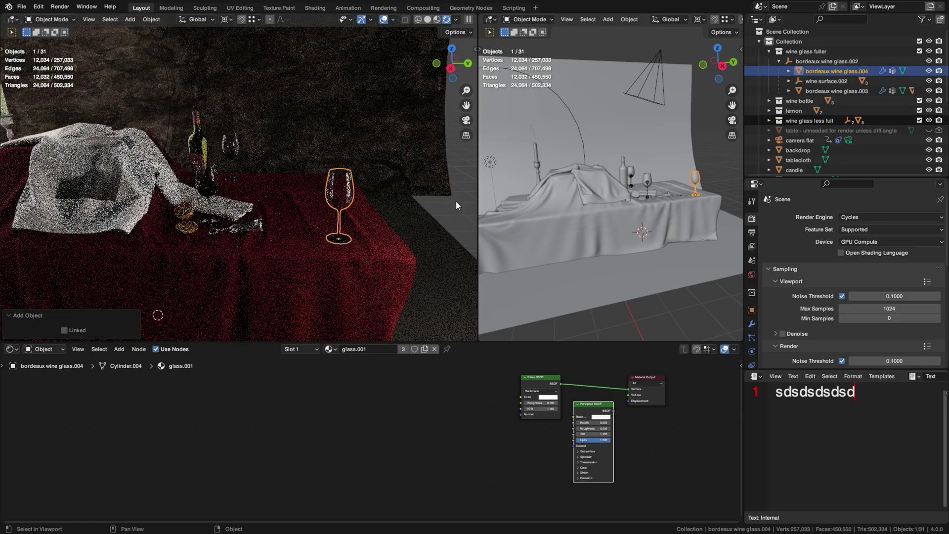
{"action": "left_click", "coordinate": [456, 201]}
{"action": "left_click", "coordinate": [461, 208], "text": "shift"}
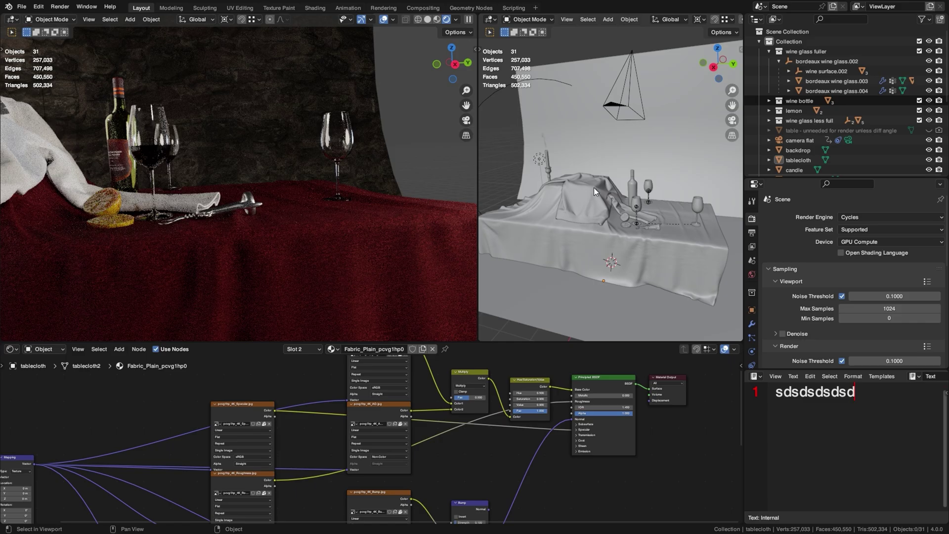
{"action": "key", "text": "ctrl+space"}
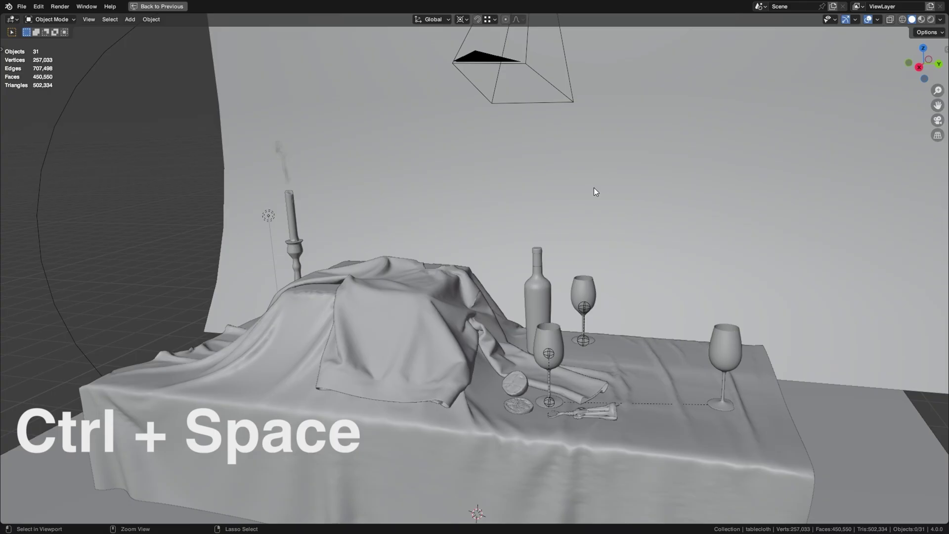
{"action": "middle_click_drag", "start_coordinate": [536, 227], "coordinate": [474, 227]}
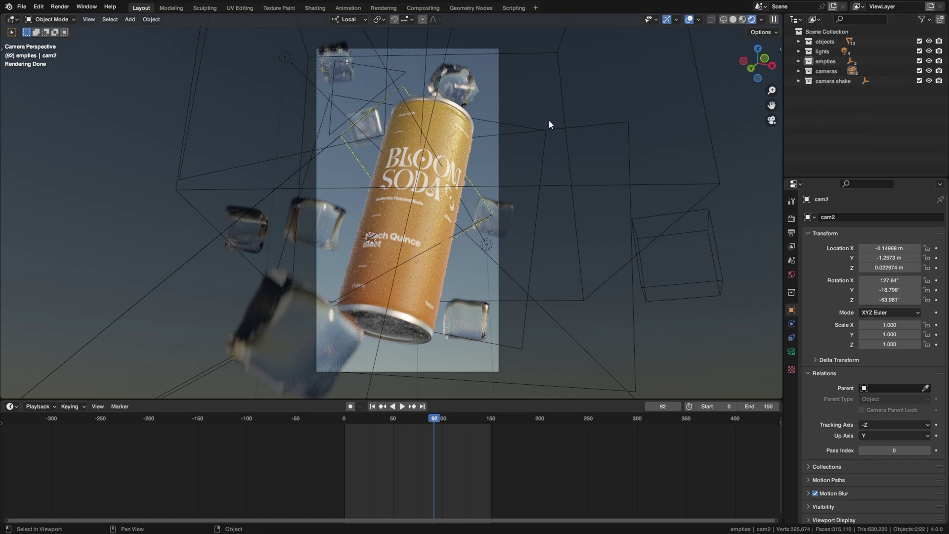
Select the backlight area light and use Show Active to locate it in the Outliner
{"action": "left_click", "coordinate": [484, 119]}
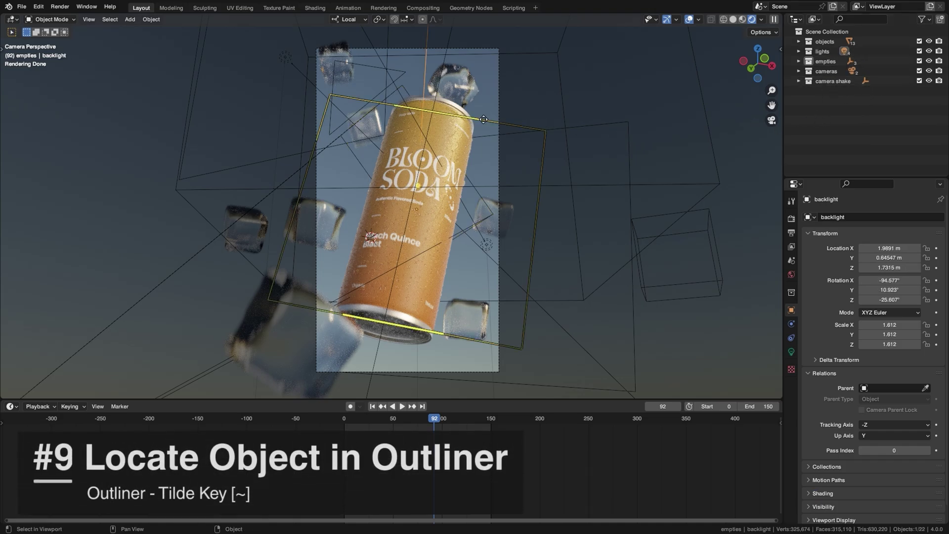
{"action": "key", "text": "grave"}
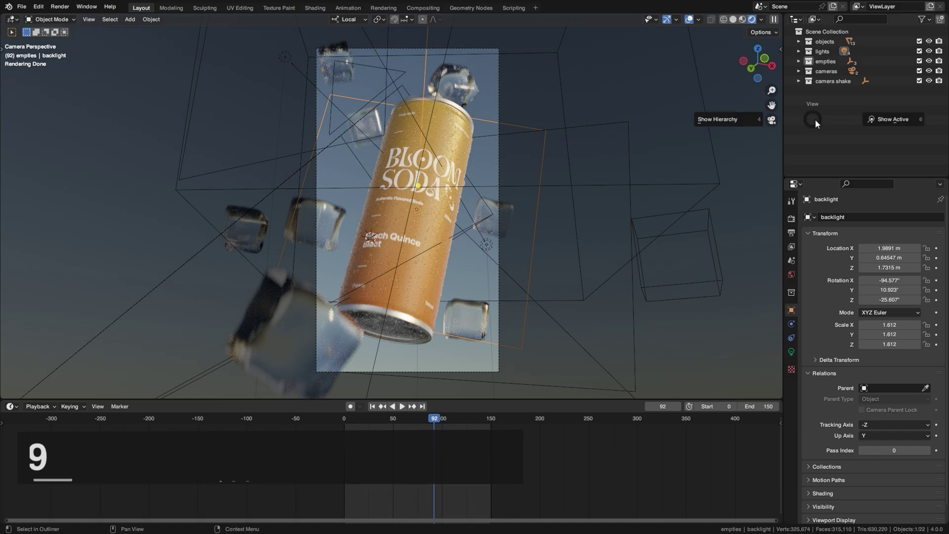
{"action": "left_click", "coordinate": [894, 120]}
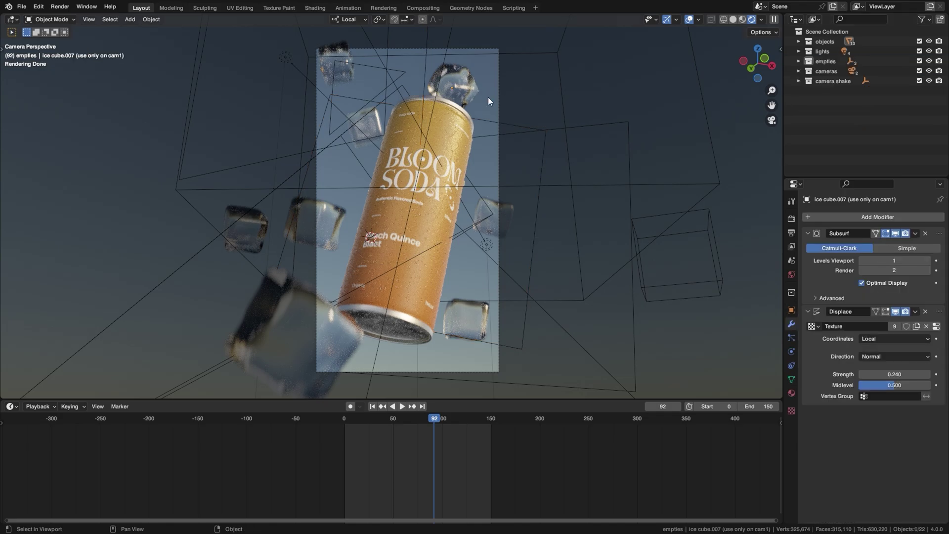
Select an ice cube, then toggle the Extras viewport overlay off and back on
{"action": "left_click", "coordinate": [366, 115]}
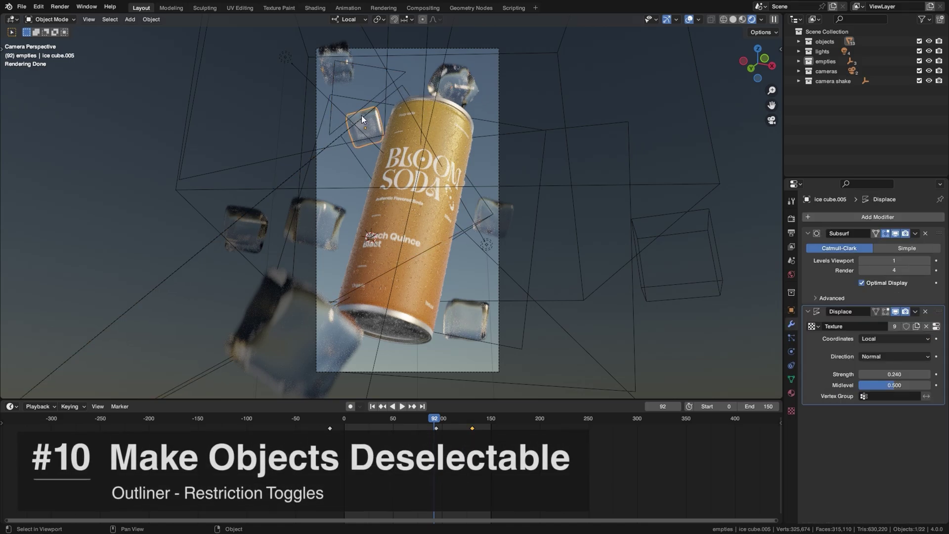
{"action": "left_click", "coordinate": [367, 117]}
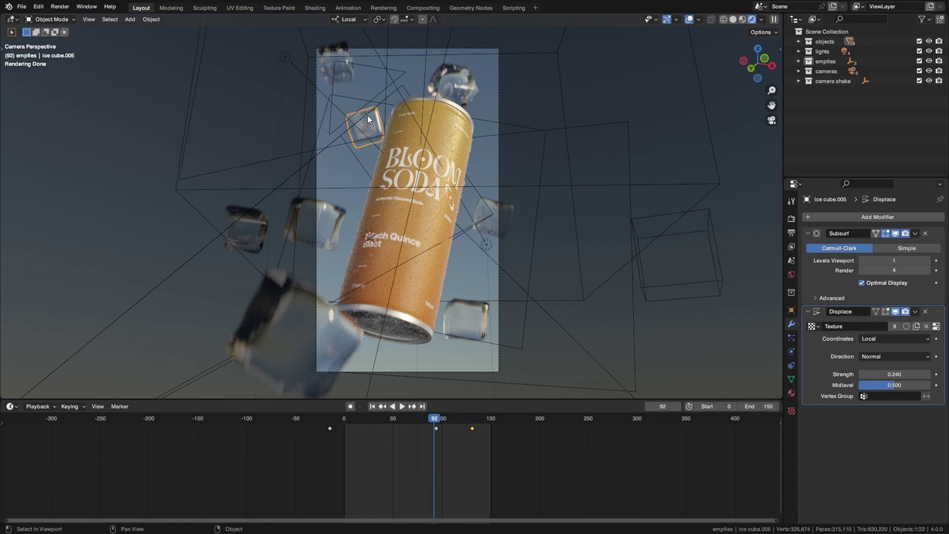
{"action": "left_click", "coordinate": [700, 22]}
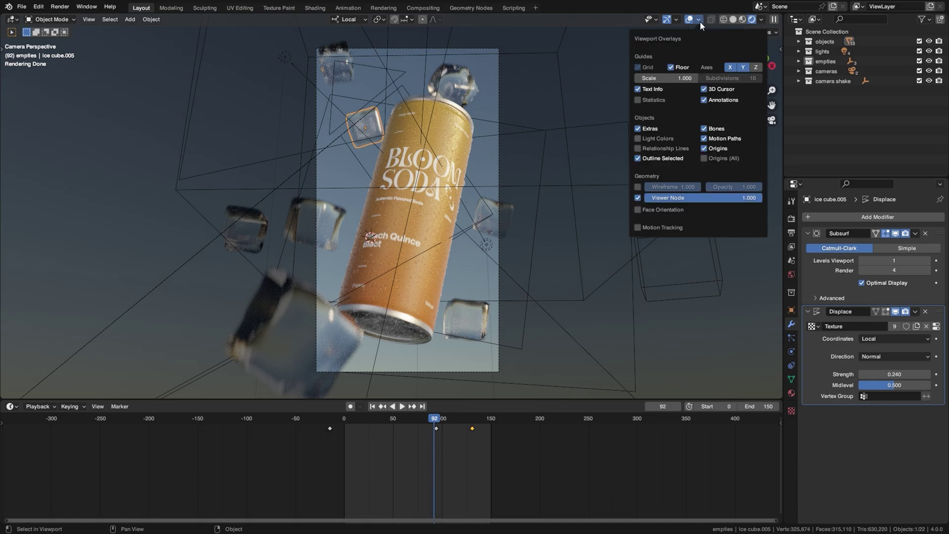
{"action": "left_click", "coordinate": [637, 129]}
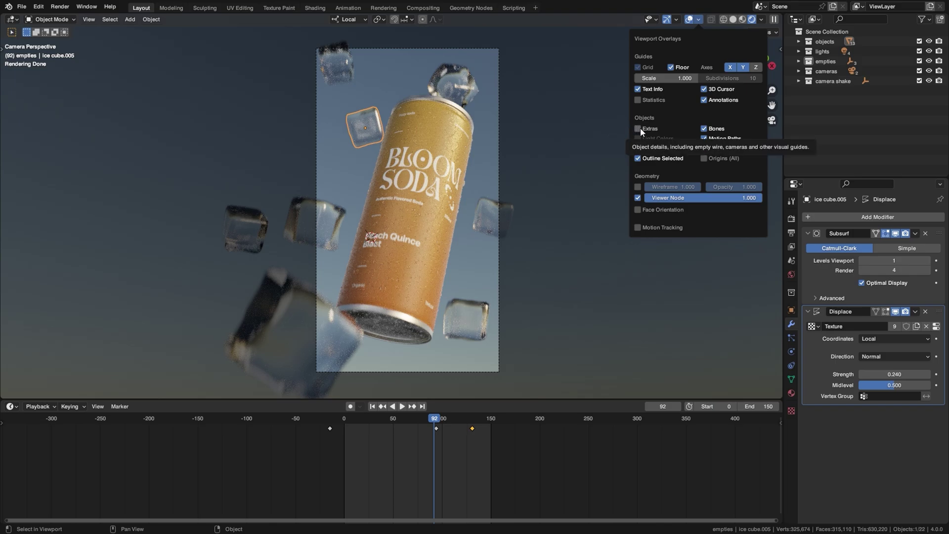
{"action": "left_click", "coordinate": [640, 129]}
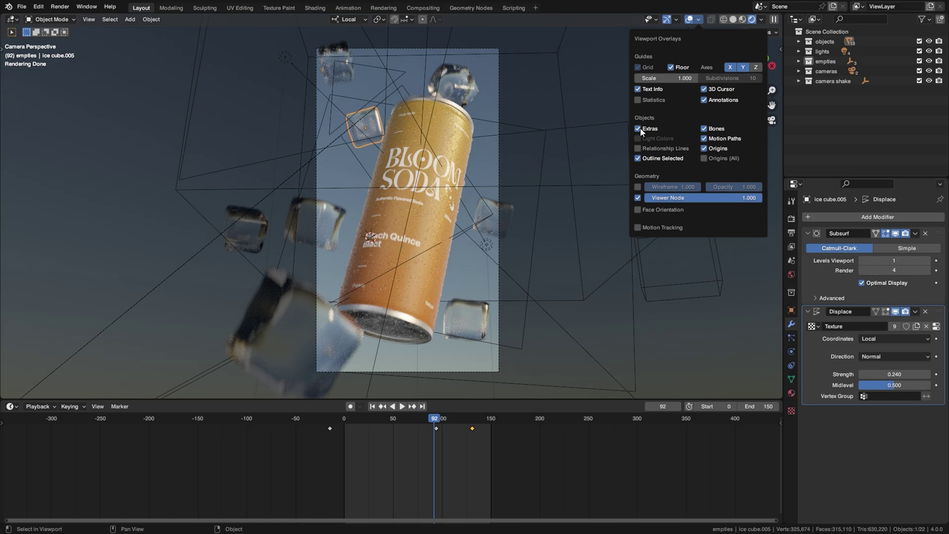
Enable the Outliner's Selectable toggles, make cam2 unselectable, then pick the ice cube and backlight behind it
{"action": "left_click", "coordinate": [370, 111]}
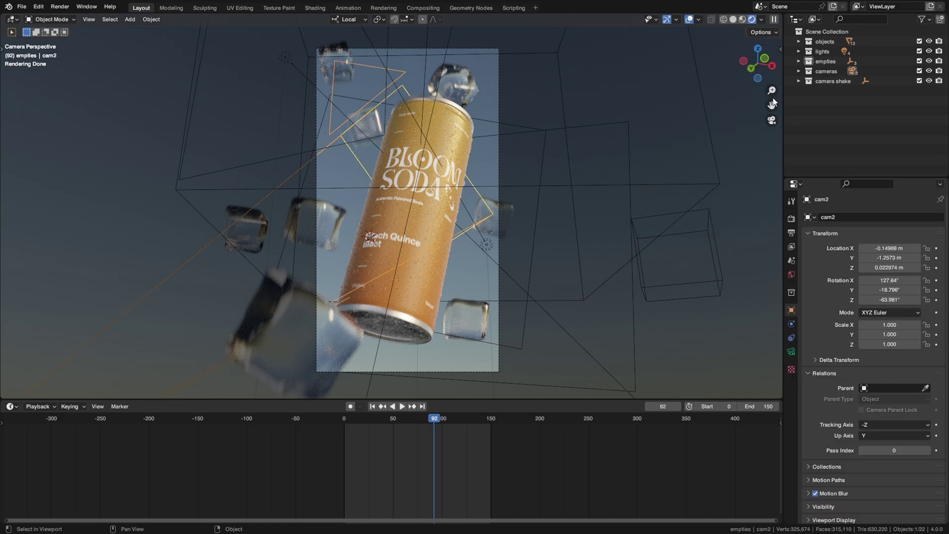
{"action": "key", "text": "period"}
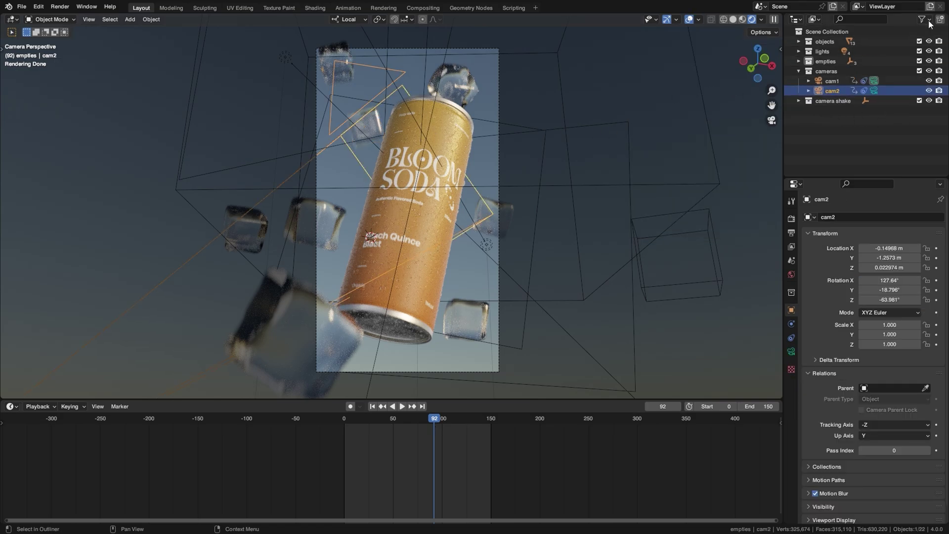
{"action": "left_click", "coordinate": [925, 19]}
{"action": "left_click", "coordinate": [856, 53]}
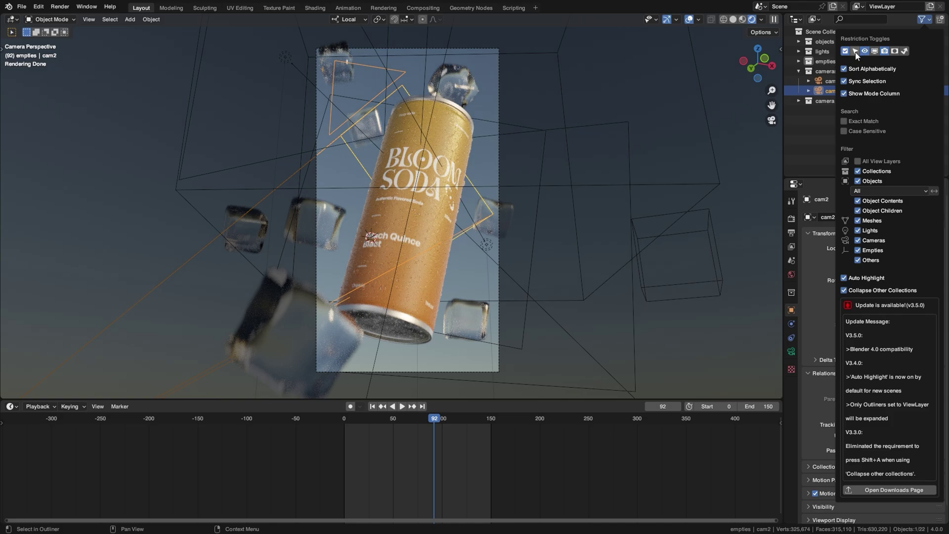
{"action": "left_click", "coordinate": [920, 90]}
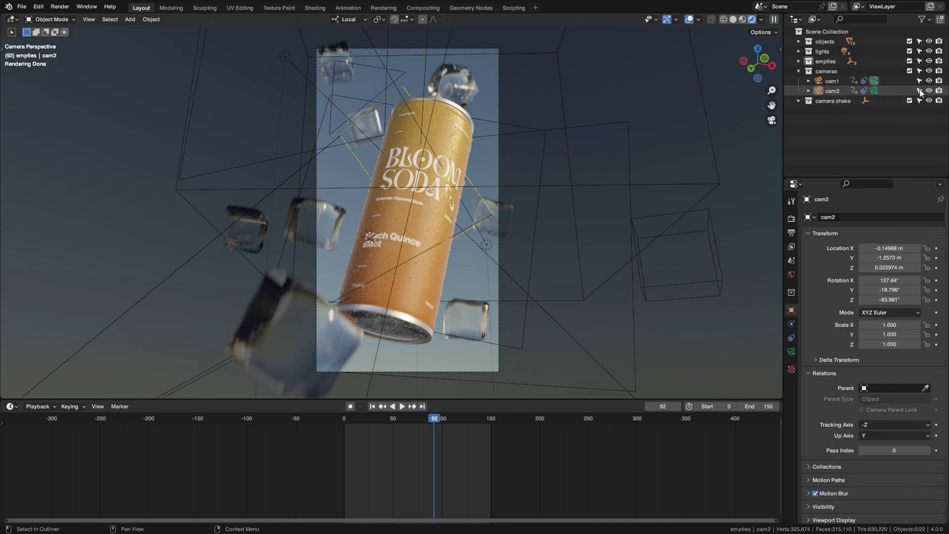
{"action": "left_click", "coordinate": [363, 118]}
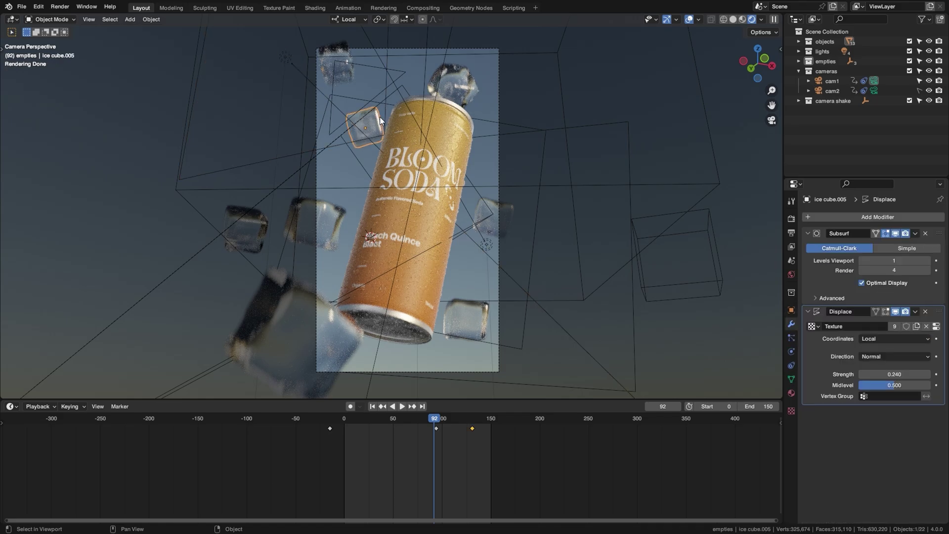
{"action": "left_click", "coordinate": [475, 129]}
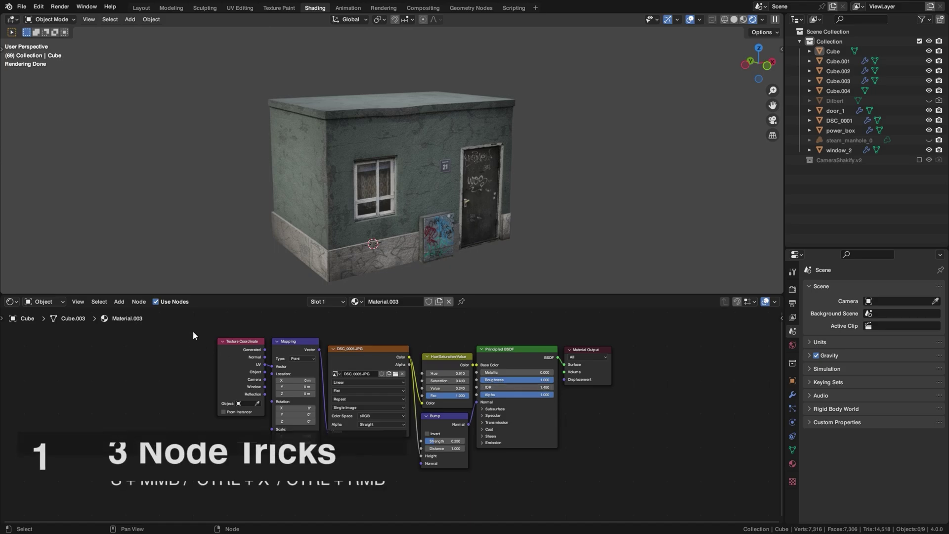
Box-select all Material.003 nodes, scale them apart along X, then frame and zoom in
{"action": "left_click_drag", "start_coordinate": [193, 331], "coordinate": [666, 500]}
{"action": "key", "text": "s"}
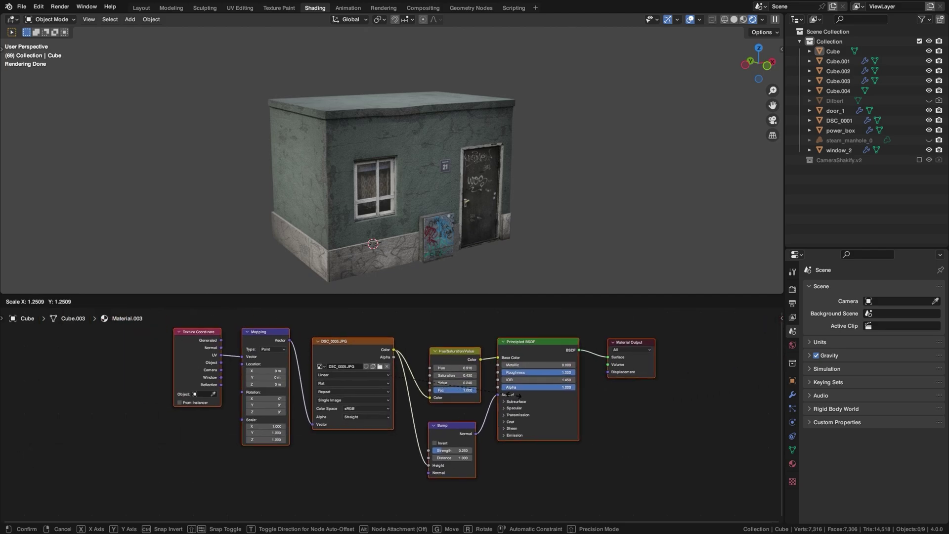
{"action": "key", "text": "x"}
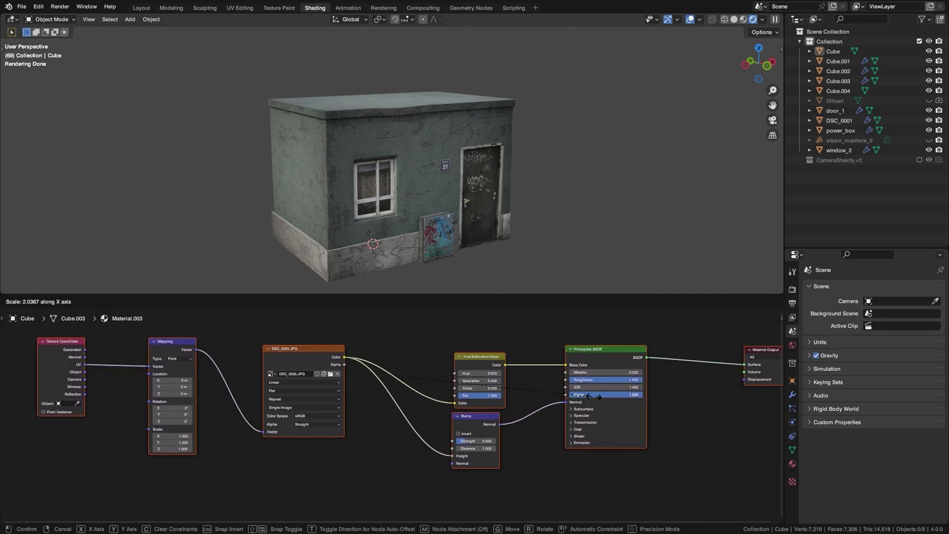
{"action": "key", "text": "x"}
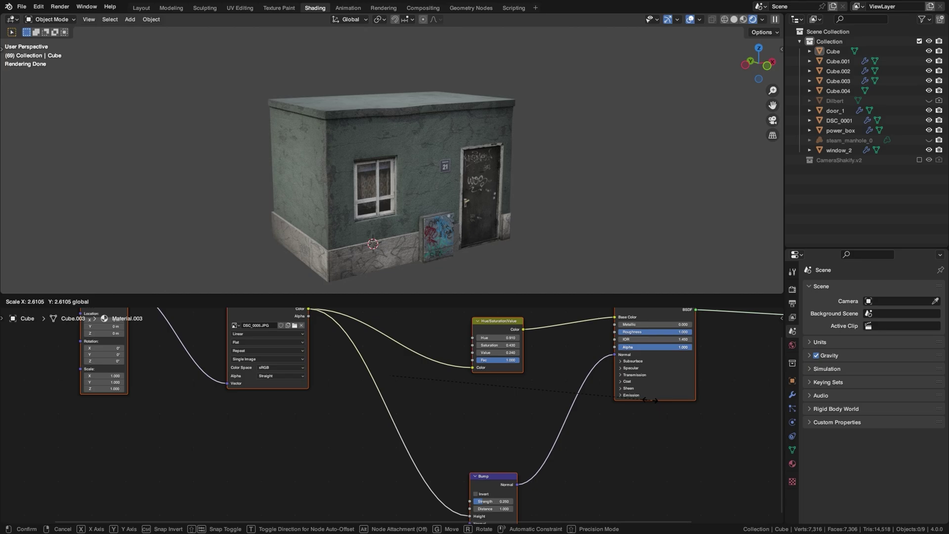
{"action": "key", "text": "x"}
{"action": "left_click", "coordinate": [690, 400]}
{"action": "key", "text": "Home"}
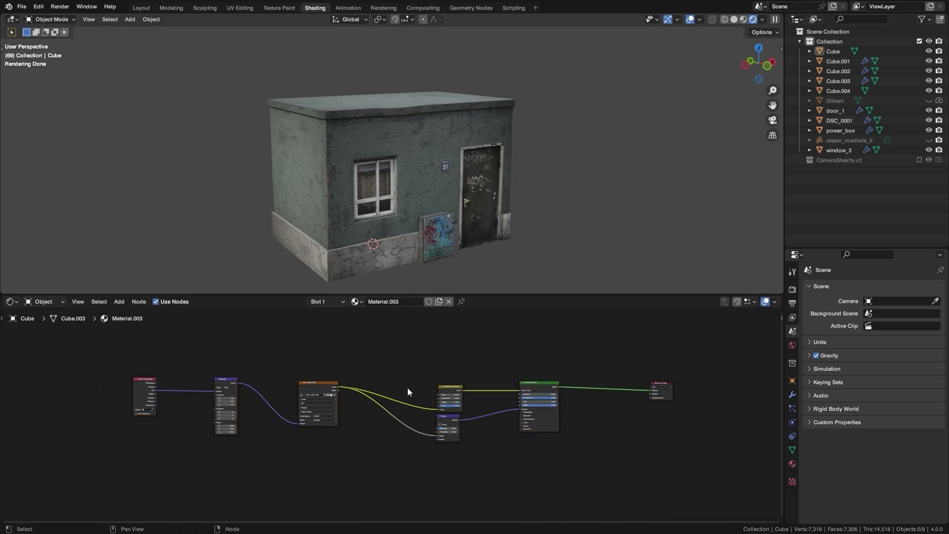
{"action": "scroll", "coordinate": [407, 387], "scroll_direction": "up", "scroll_amount": 5}
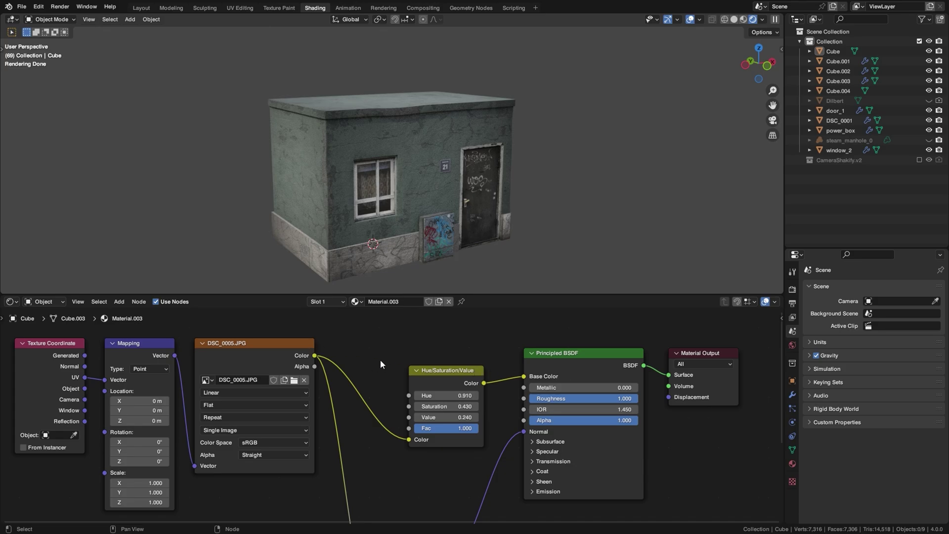
Delete the Hue/Saturation/Value node and relink, undo, then dissolve it with Ctrl+X keeping links
{"action": "left_click", "coordinate": [435, 371]}
{"action": "key", "text": "x"}
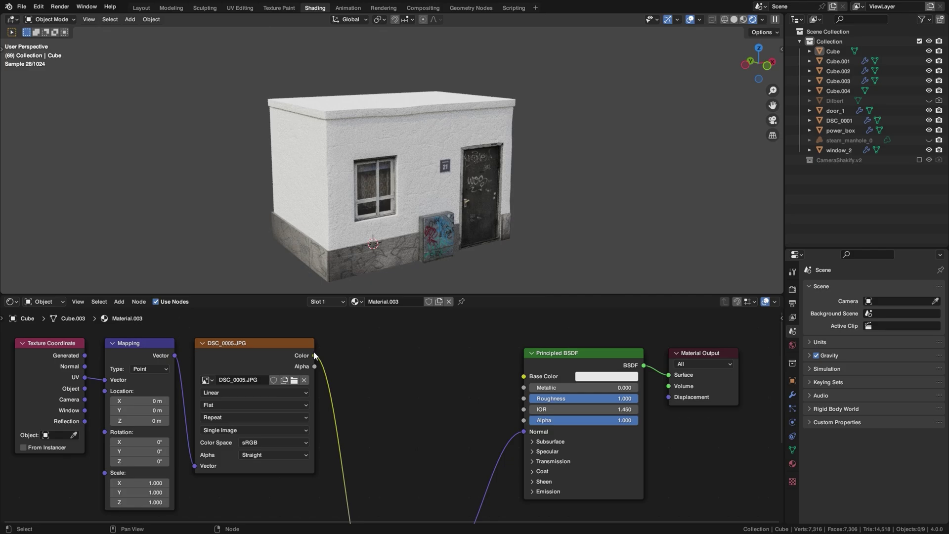
{"action": "left_click_drag", "start_coordinate": [314, 355], "coordinate": [524, 377]}
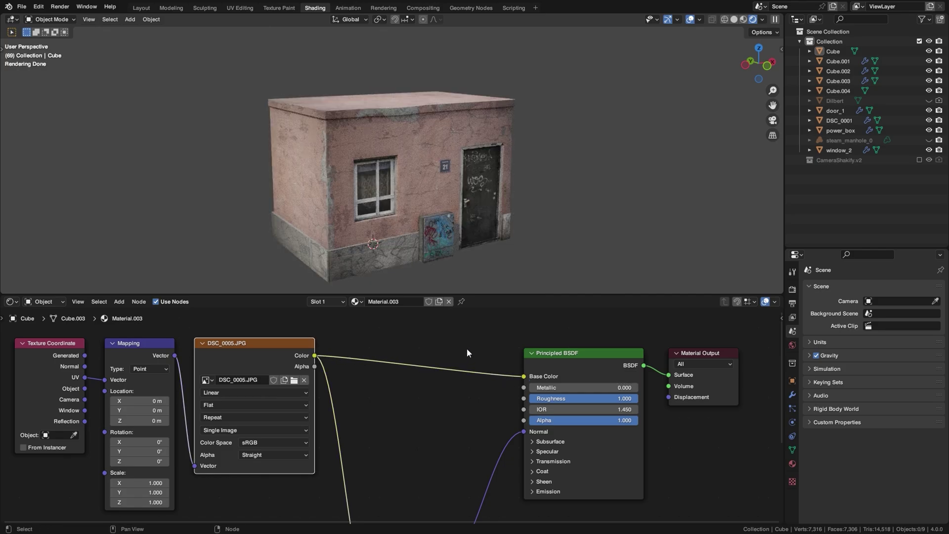
{"action": "key", "text": "ctrl+z"}
{"action": "key", "text": "ctrl+z"}
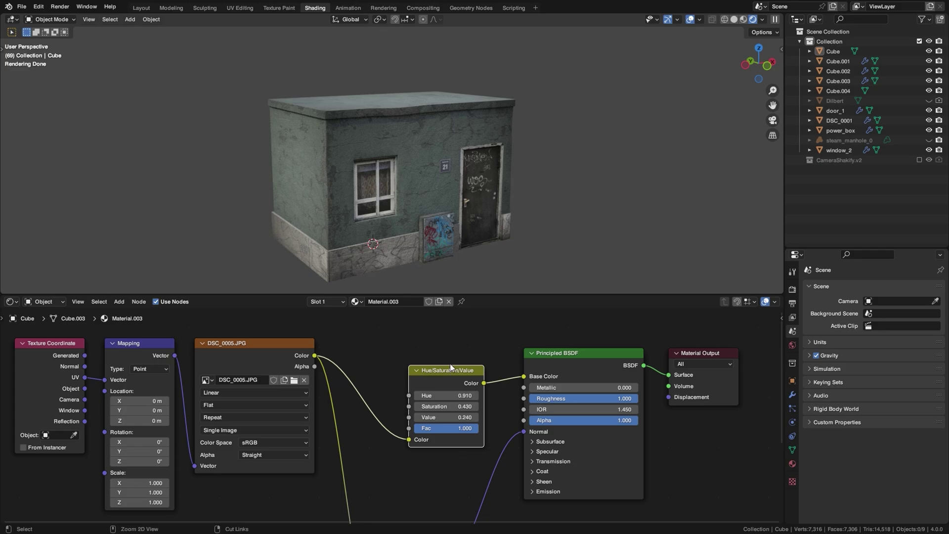
{"action": "key", "text": "ctrl+x"}
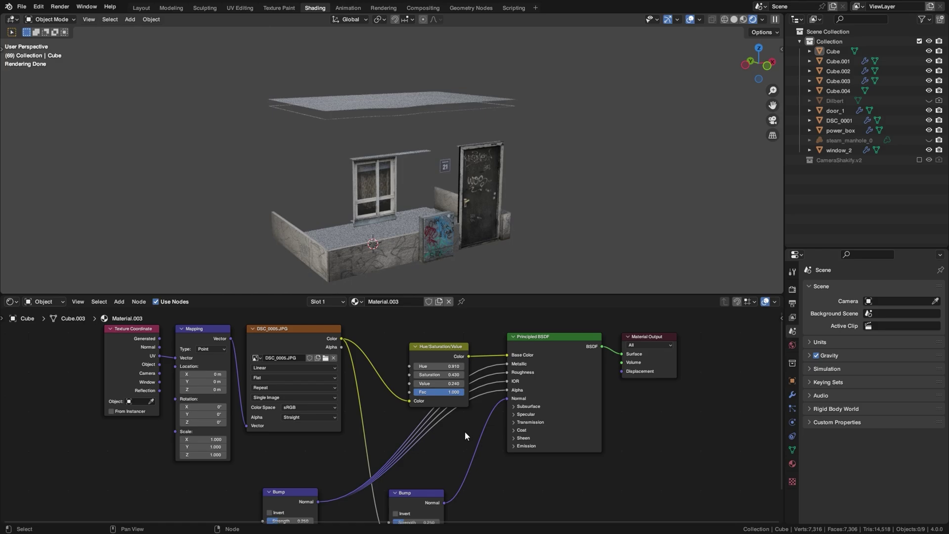
Cut the links into the Principled BSDF, then rotate all six nodes together and pan the view
{"action": "mouse_move", "coordinate": [479, 362]}
{"action": "right_mouse_down", "text": "ctrl"}
{"action": "mouse_move", "coordinate": [487, 382]}
{"action": "mouse_move", "coordinate": [475, 422]}
{"action": "right_mouse_up", "text": "ctrl"}
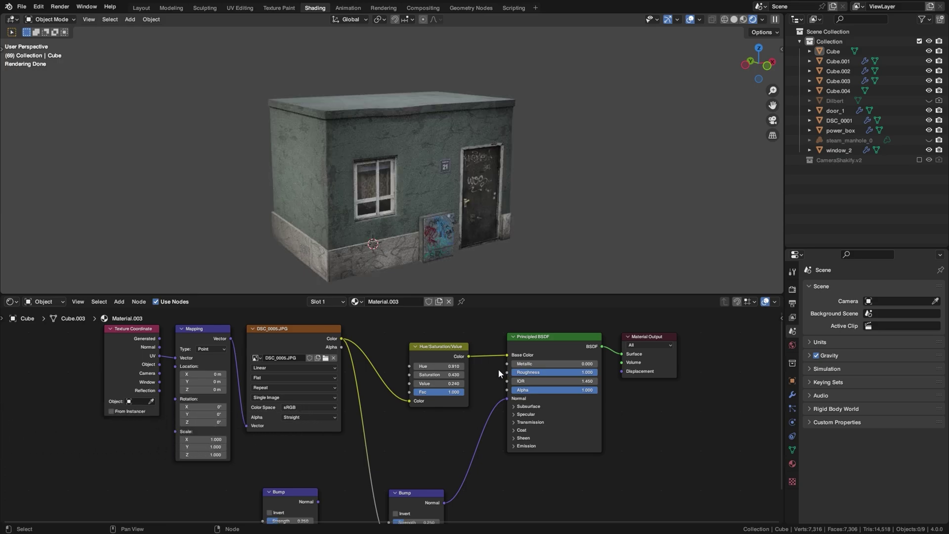
{"action": "key", "text": "Home"}
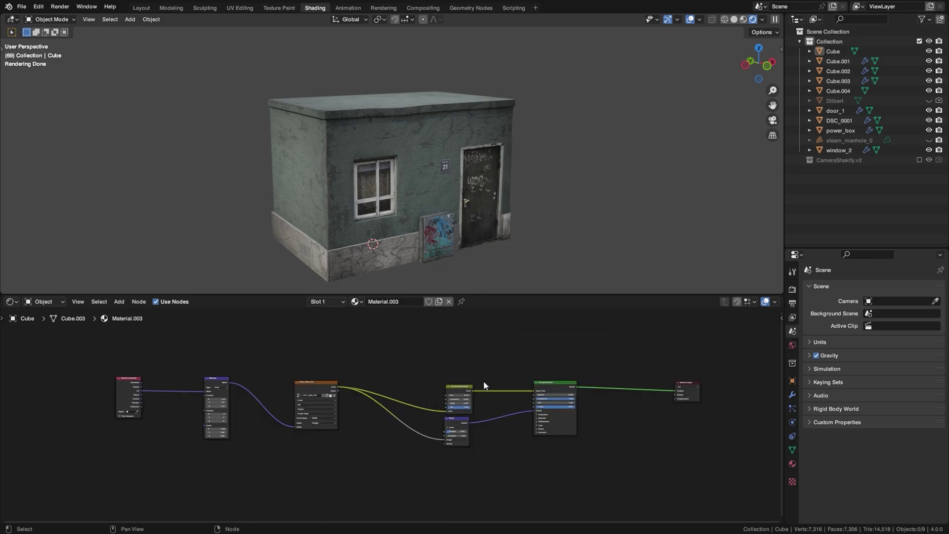
{"action": "left_click_drag", "start_coordinate": [104, 361], "coordinate": [606, 482]}
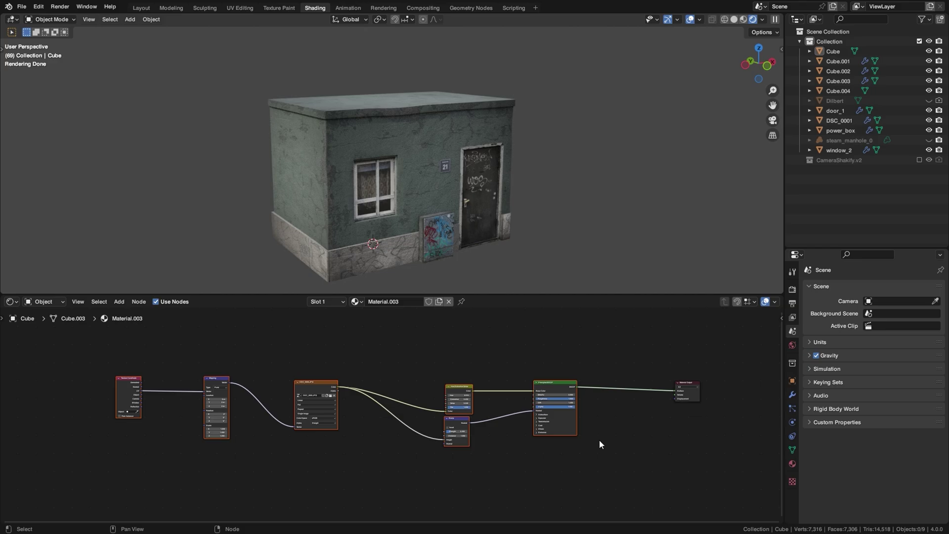
{"action": "key", "text": "r"}
{"action": "left_click", "coordinate": [527, 385]}
{"action": "middle_click_drag", "start_coordinate": [527, 385], "coordinate": [506, 396]}
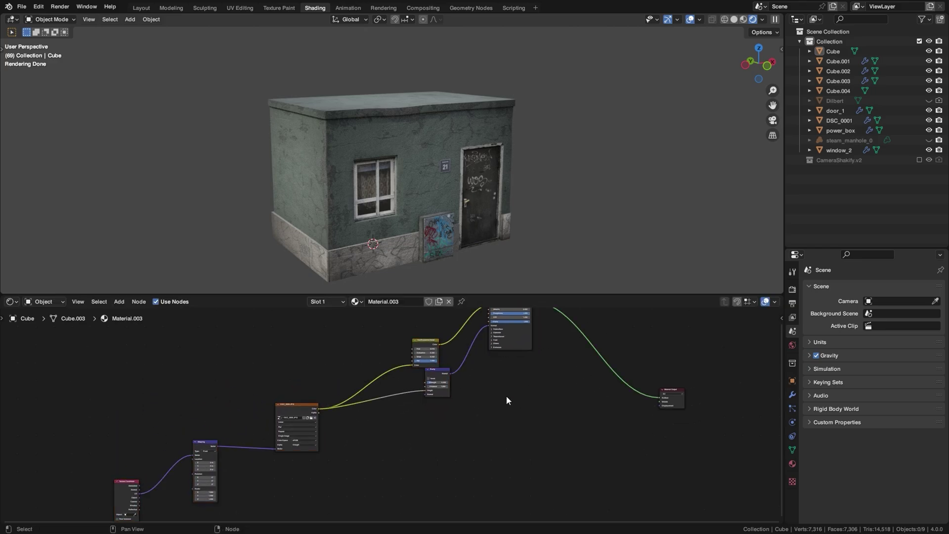
{"action": "scroll", "coordinate": [506, 396], "scroll_direction": "down", "scroll_amount": 2}
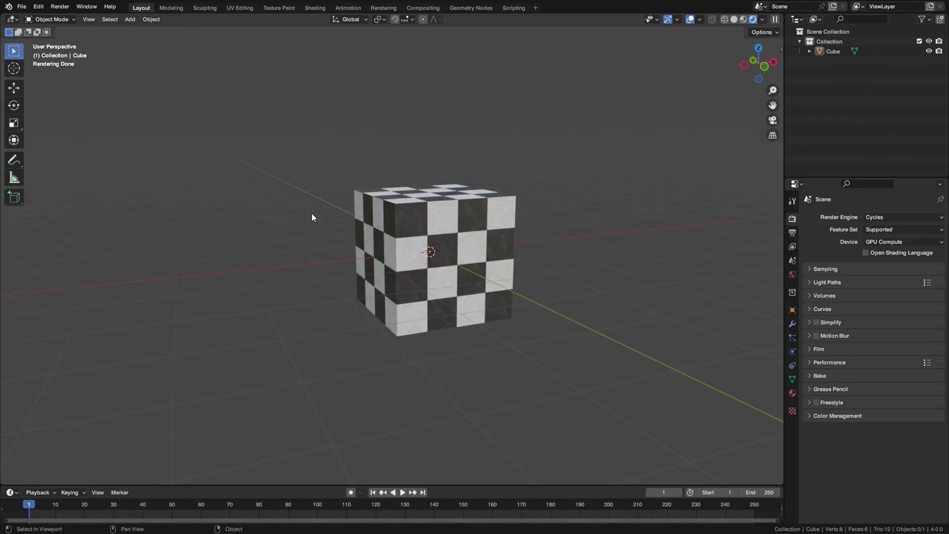
In Edit Mode, extrude the checker cube's left face leftward, inspect the stretched faces, then undo
{"action": "left_click", "coordinate": [411, 242]}
{"action": "key", "text": "Tab"}
{"action": "left_click", "coordinate": [386, 235]}
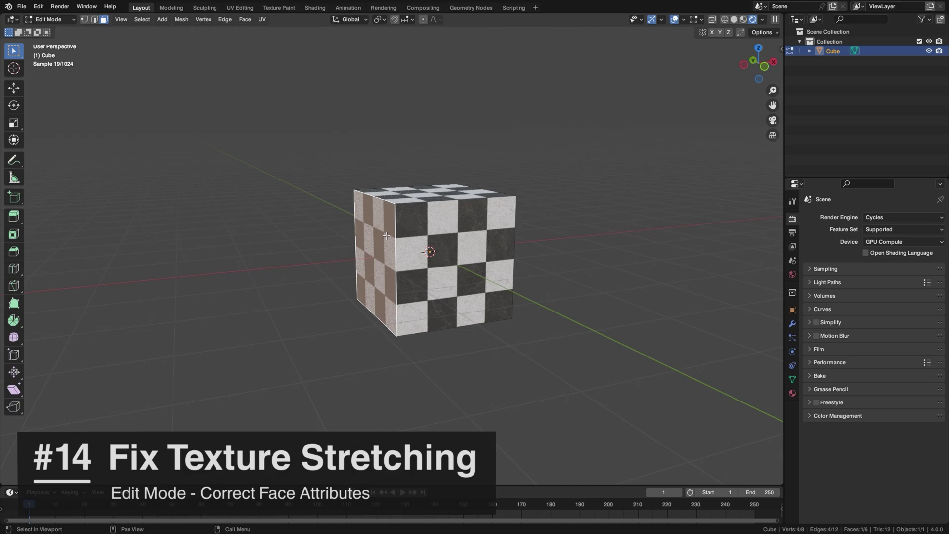
{"action": "key", "text": "e"}
{"action": "left_click", "coordinate": [278, 250]}
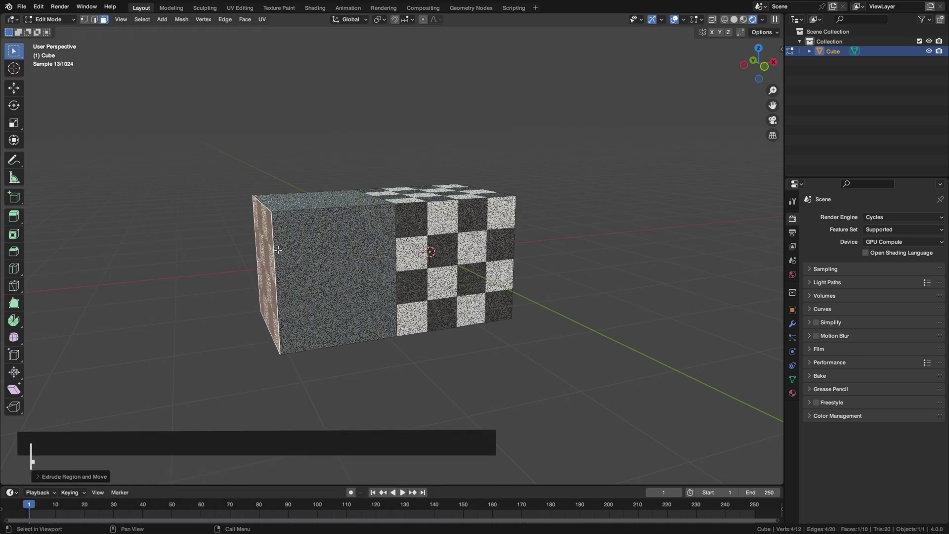
{"action": "left_click", "coordinate": [317, 254]}
{"action": "left_click", "coordinate": [324, 233]}
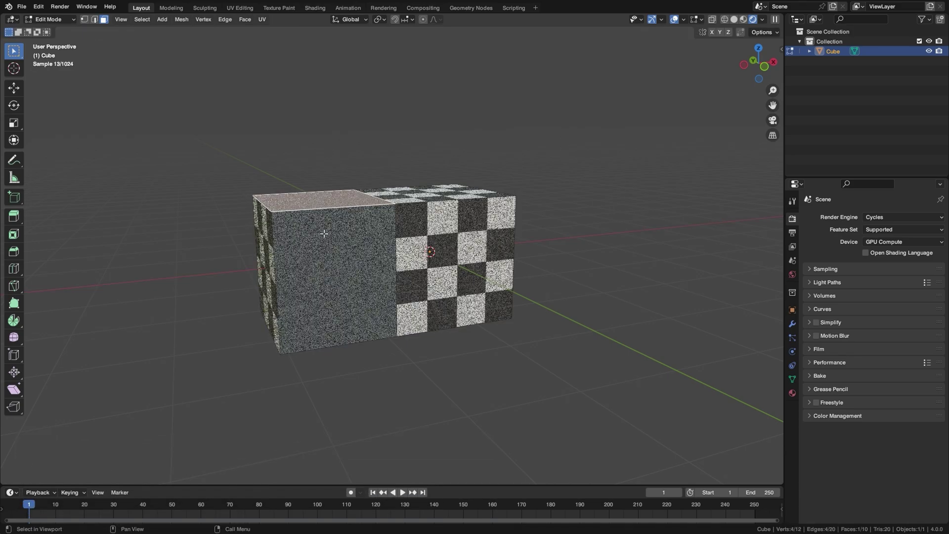
{"action": "left_click", "coordinate": [324, 233]}
{"action": "left_click", "coordinate": [312, 173]}
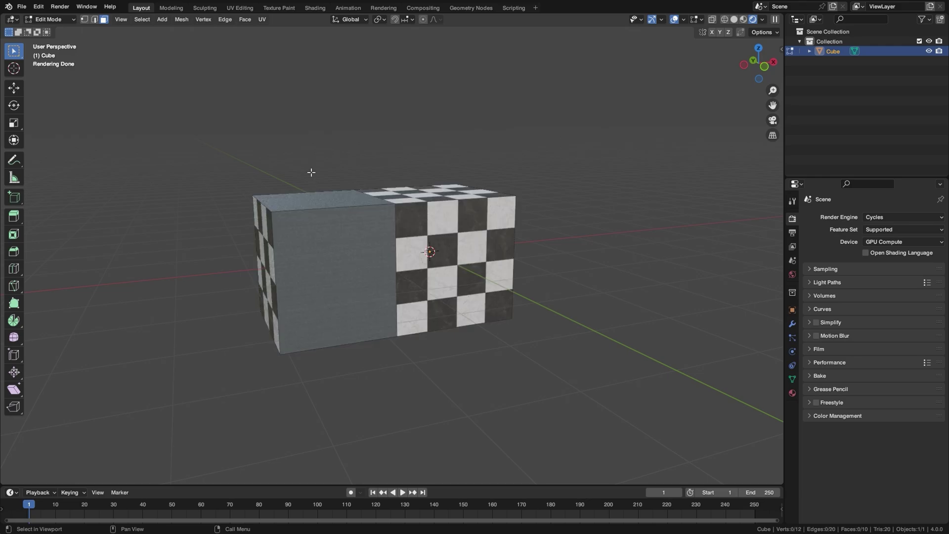
{"action": "key", "text": "ctrl+z"}
{"action": "key", "text": "ctrl+z"}
{"action": "key", "text": "ctrl+z"}
{"action": "key", "text": "ctrl+z"}
{"action": "key", "text": "ctrl+z"}
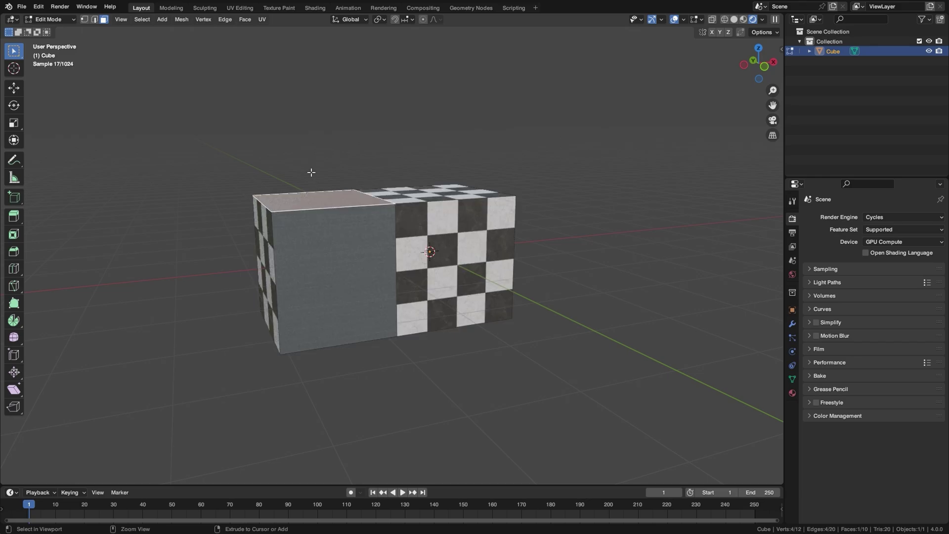
Enable Correct Face Attributes and extrude the left face again so checkers continue evenly
{"action": "left_click", "coordinate": [764, 32]}
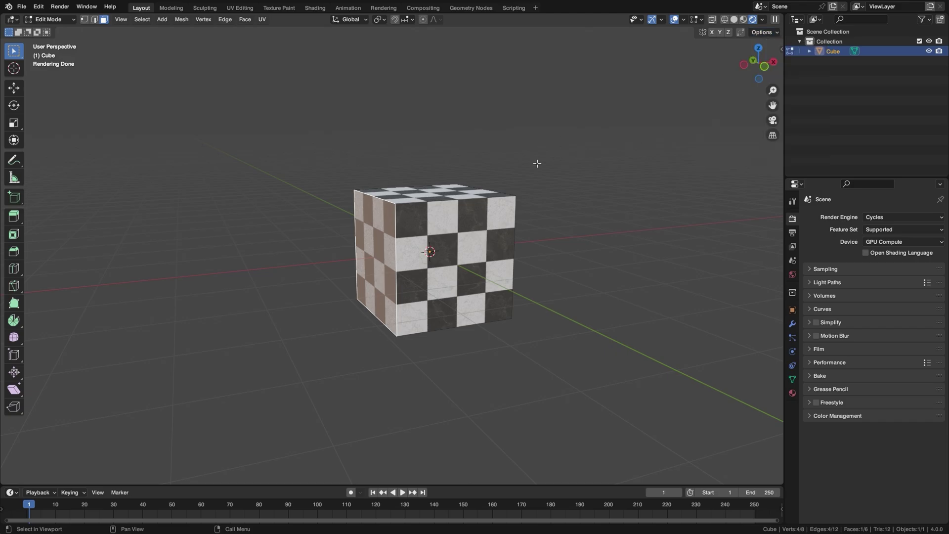
{"action": "left_click", "coordinate": [453, 183]}
{"action": "key", "text": "ctrl+z"}
{"action": "key", "text": "e"}
{"action": "left_click", "coordinate": [390, 207]}
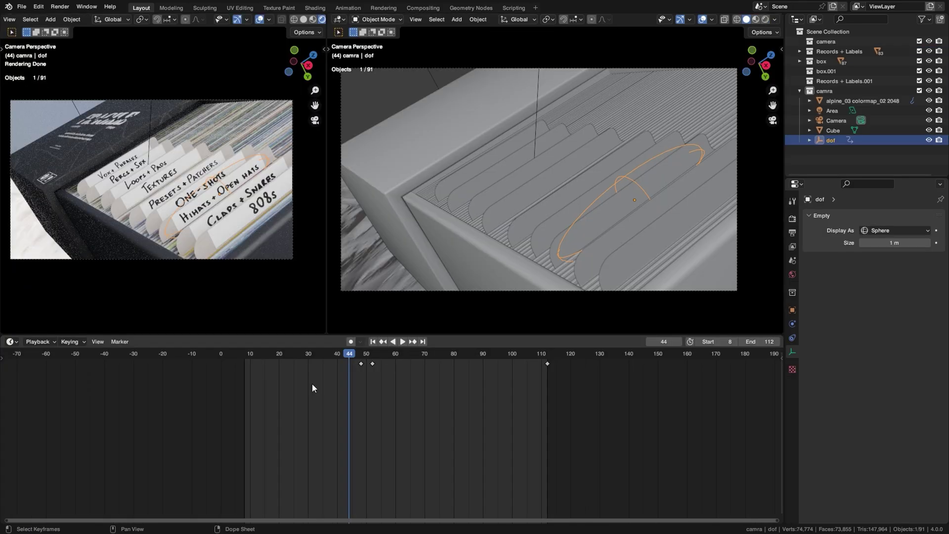
Switch the bottom Timeline to the Graph Editor and back, then toggle to the Graph Editor with Ctrl+Tab
{"action": "left_click", "coordinate": [12, 342]}
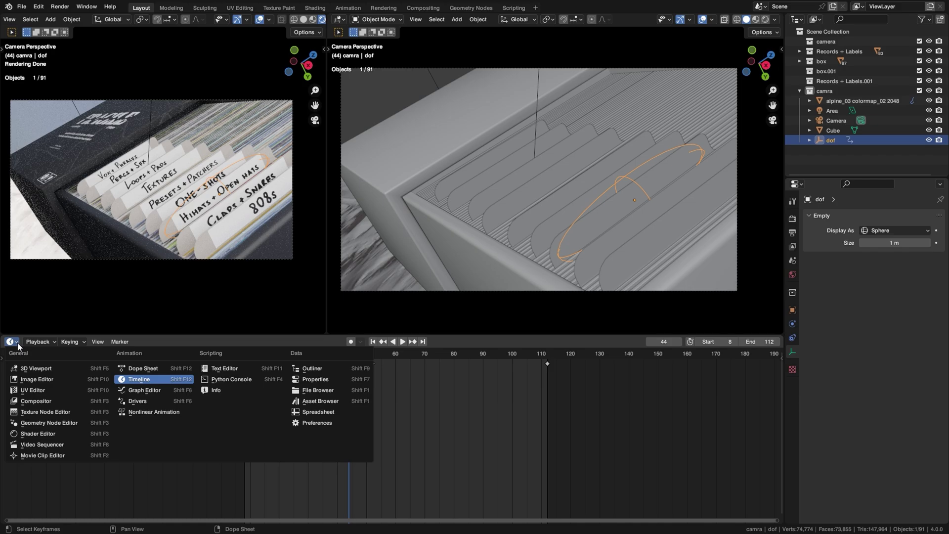
{"action": "left_click", "coordinate": [124, 390]}
{"action": "left_click", "coordinate": [12, 342]}
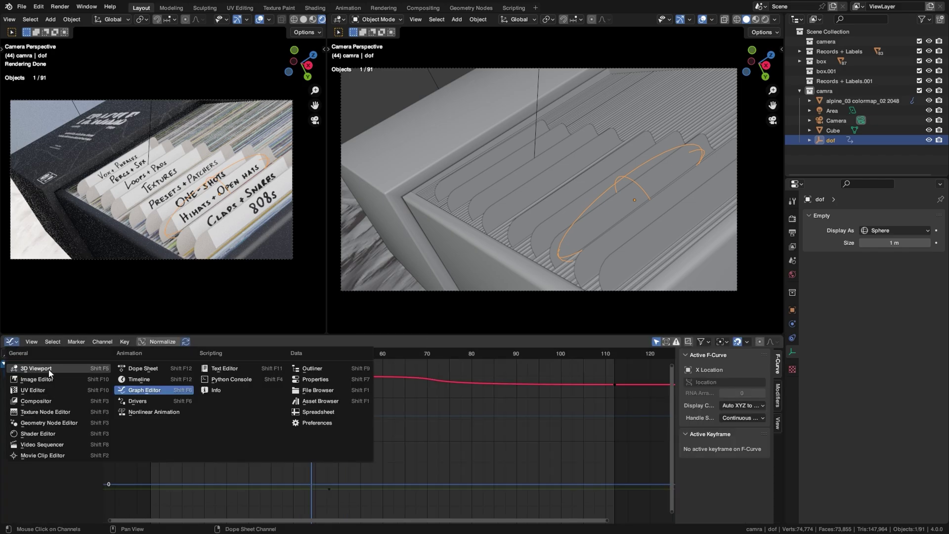
{"action": "left_click", "coordinate": [130, 381]}
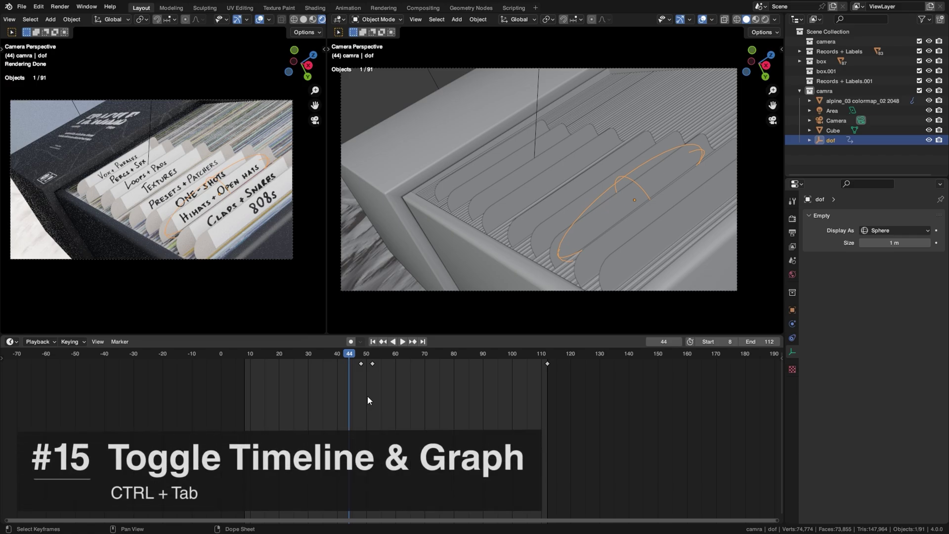
{"action": "key", "text": "ctrl+Tab"}
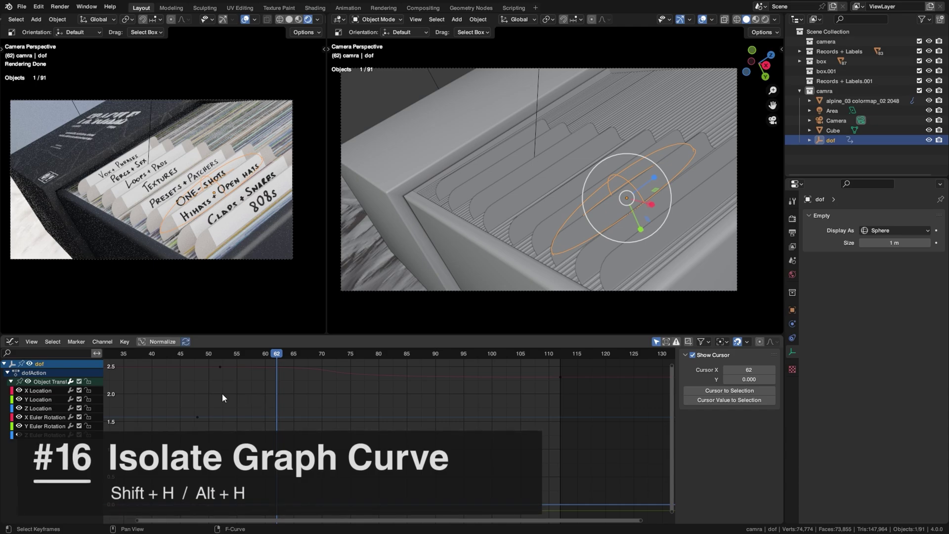
Isolate the dof object's X Location curve and frame it in the graph
{"action": "left_click", "coordinate": [52, 392]}
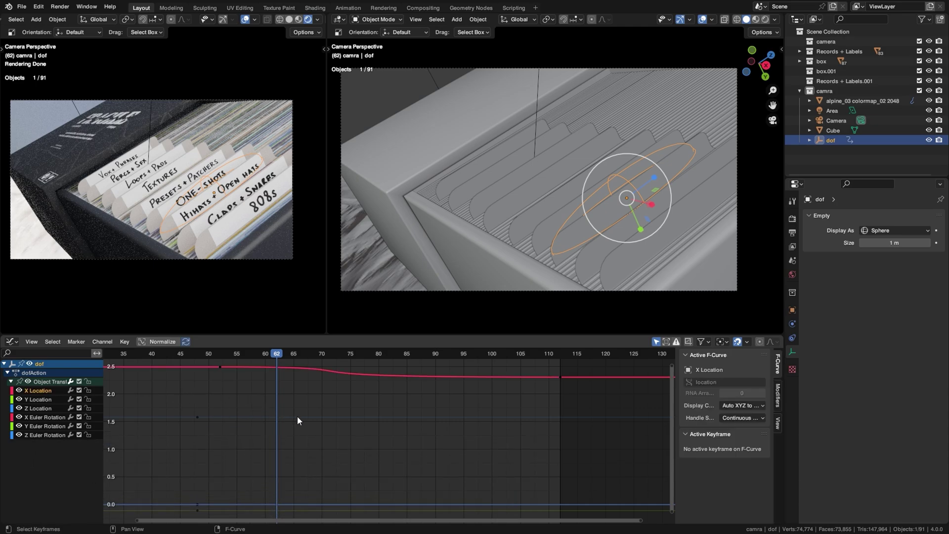
{"action": "key", "text": "shift+h"}
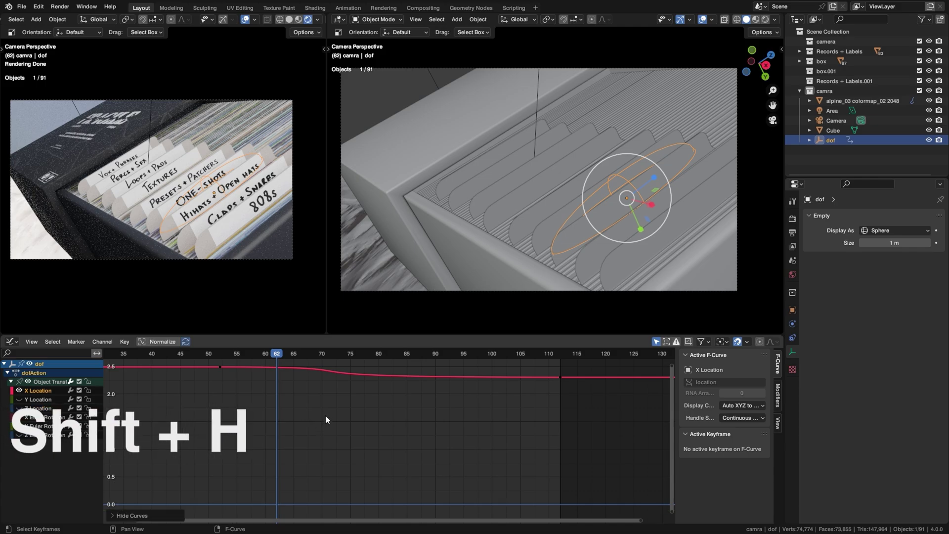
{"action": "key", "text": "grave"}
{"action": "left_click", "coordinate": [414, 415]}
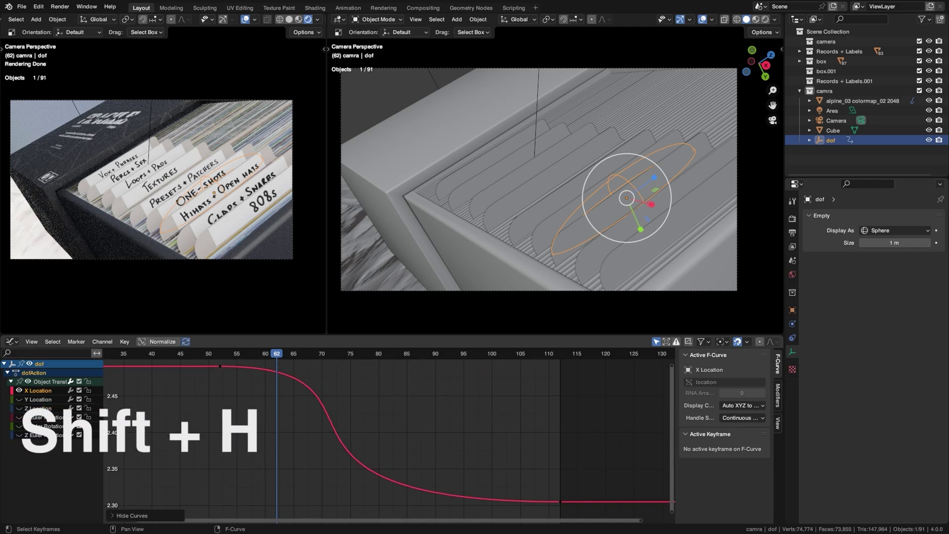
{"action": "left_click", "coordinate": [250, 414]}
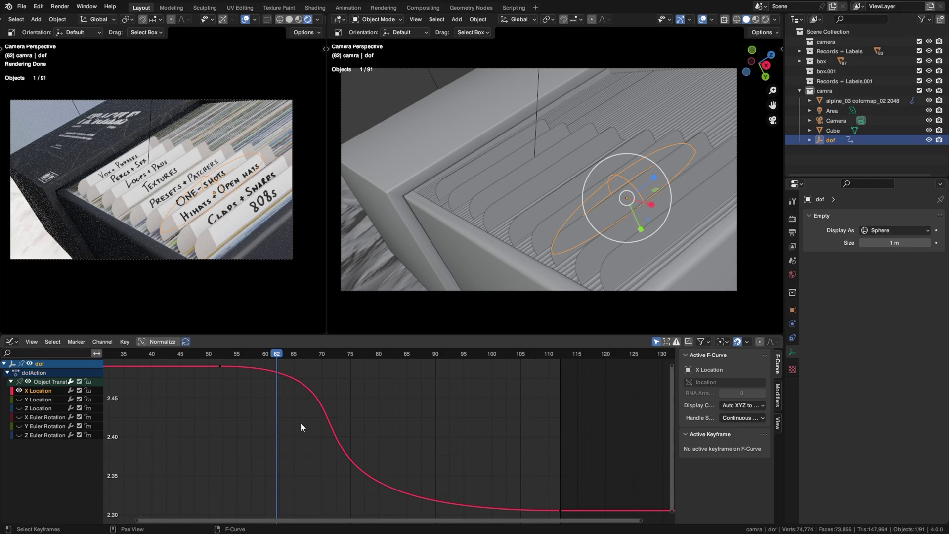
Reveal all curves, deselect them, and hide the Y/Z Location and X/Y Rotation channels
{"action": "key", "text": "alt+h"}
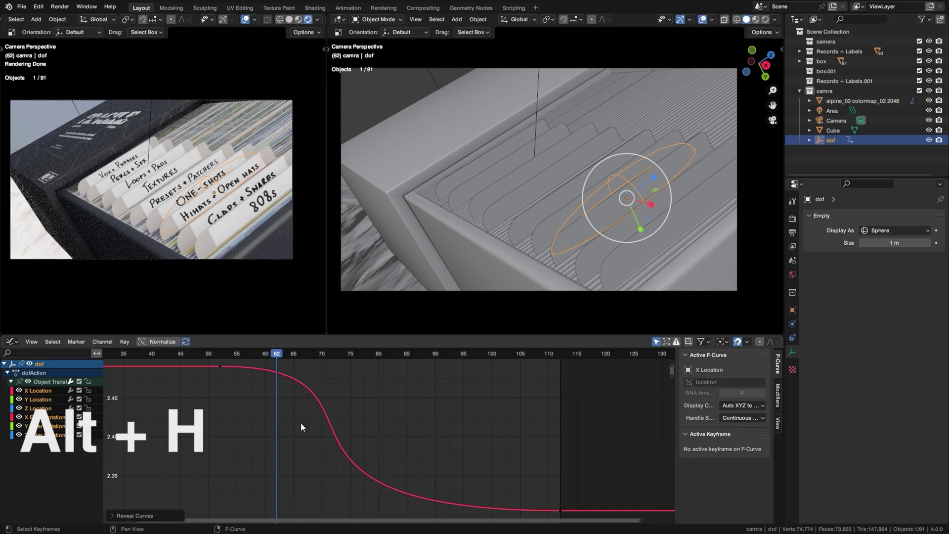
{"action": "left_click", "coordinate": [301, 427]}
{"action": "left_click_drag", "start_coordinate": [19, 400], "coordinate": [19, 436]}
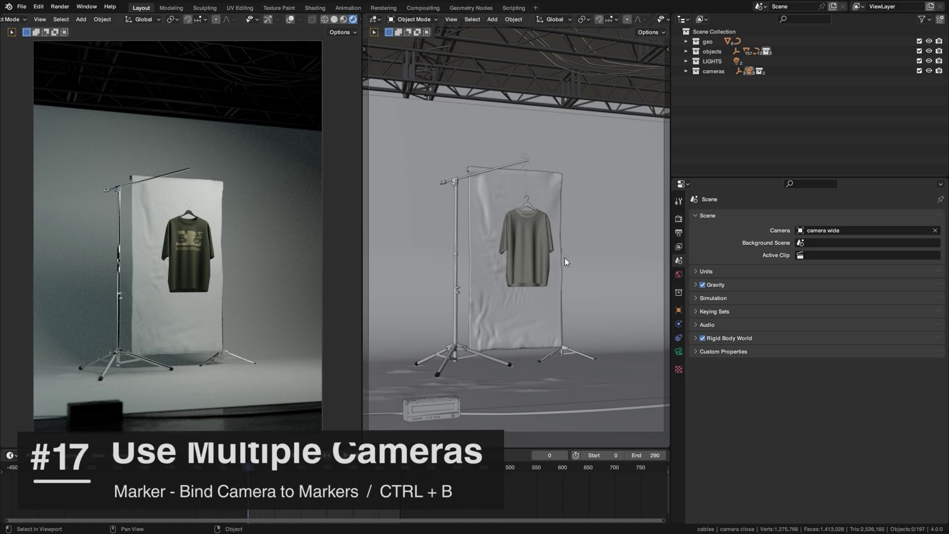
Switch the scene camera to camera close and back to camera wide
{"action": "left_click", "coordinate": [821, 231]}
{"action": "left_click", "coordinate": [817, 244]}
{"action": "left_click", "coordinate": [817, 233]}
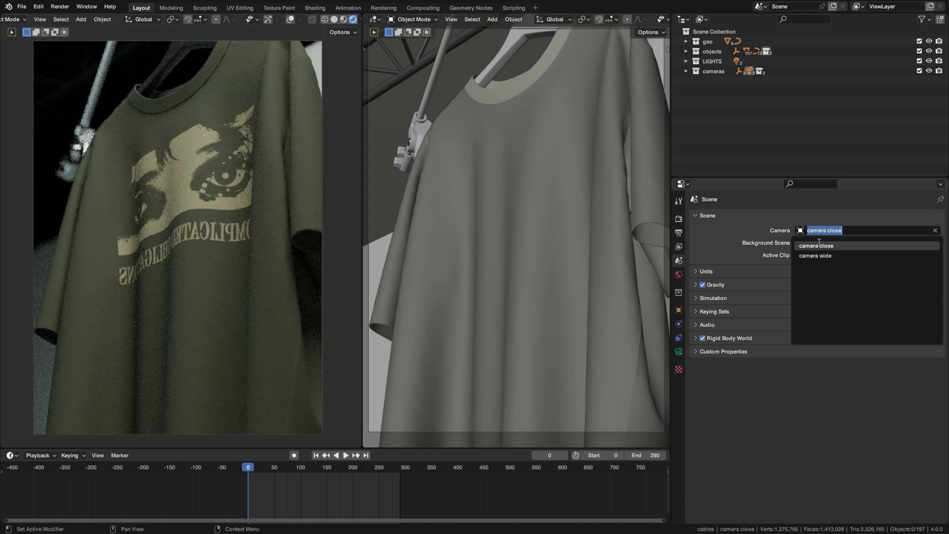
{"action": "left_click", "coordinate": [818, 255]}
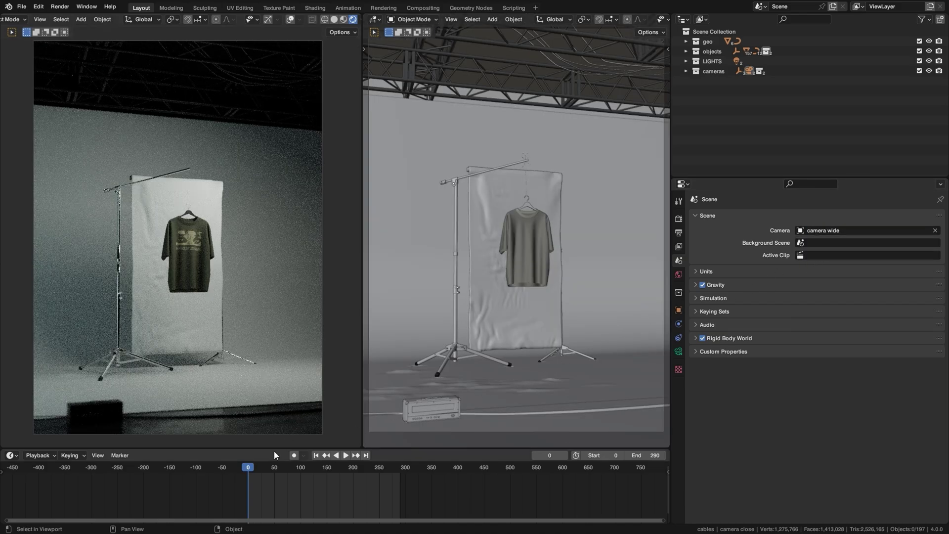
Bind camera wide to a marker at frame 0
{"action": "left_click", "coordinate": [536, 248]}
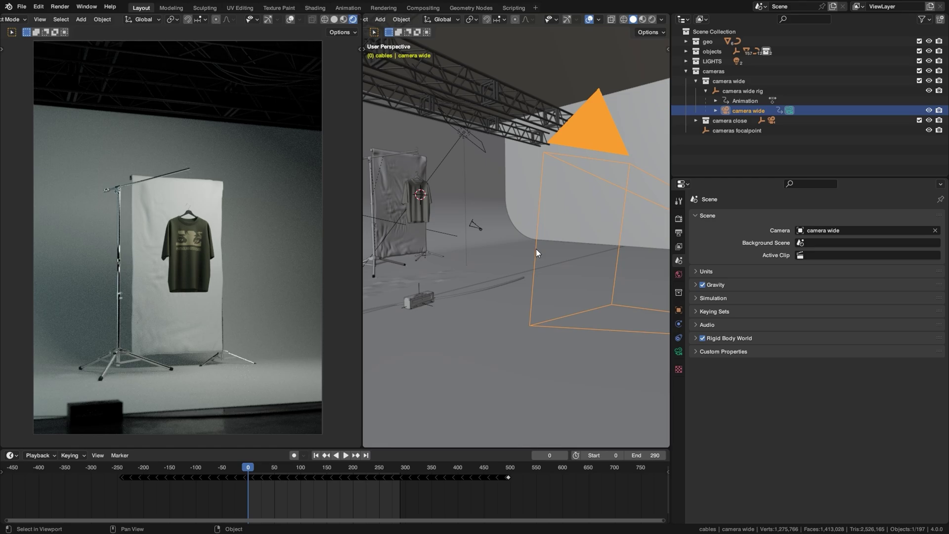
{"action": "left_click", "coordinate": [119, 456]}
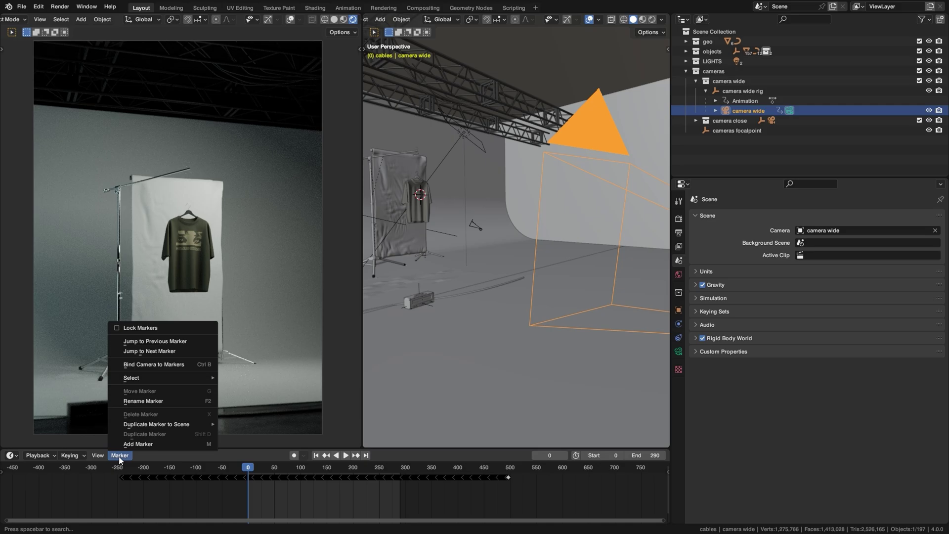
{"action": "left_click", "coordinate": [154, 364]}
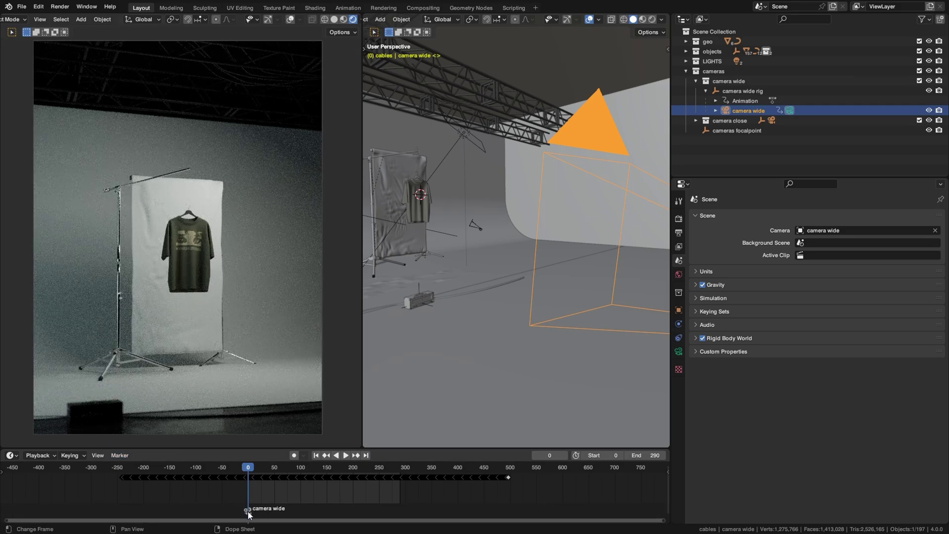
Bind camera close to a marker at frame 51
{"action": "left_click", "coordinate": [276, 471]}
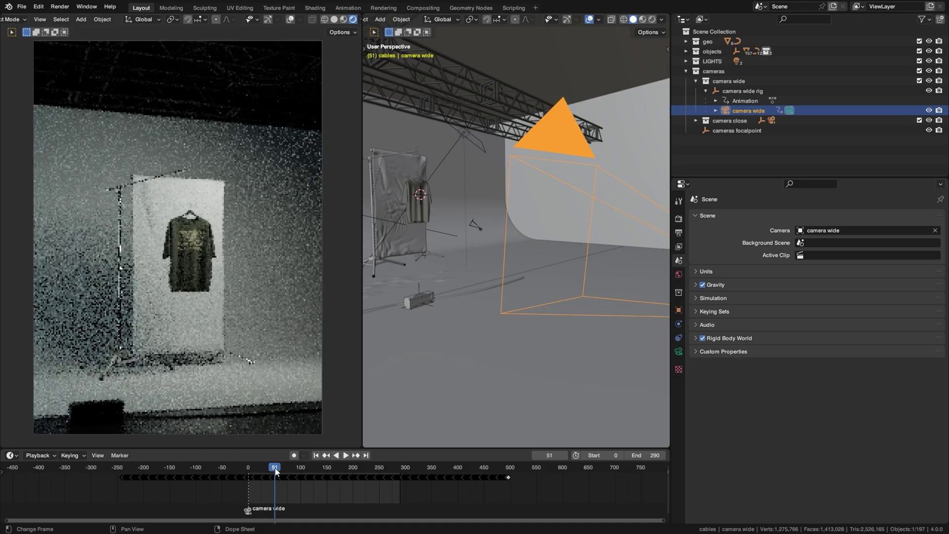
{"action": "left_click", "coordinate": [478, 226]}
{"action": "key", "text": "period"}
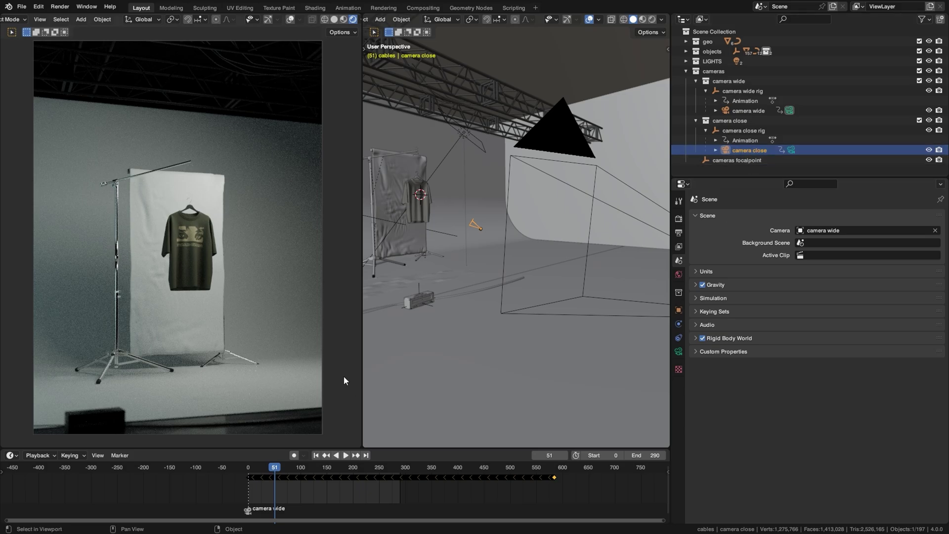
{"action": "left_click", "coordinate": [120, 454]}
{"action": "left_click", "coordinate": [171, 365]}
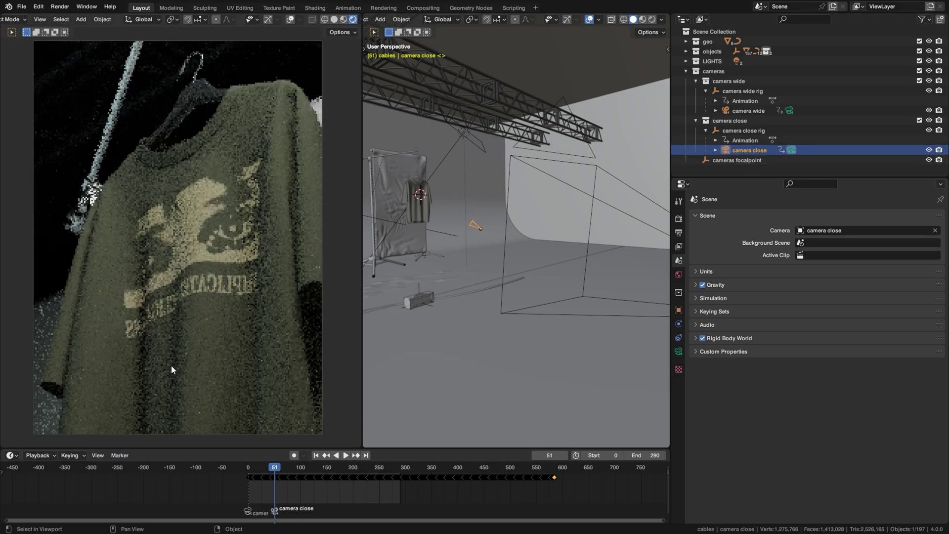
Play back from frame 2 through the scene camera to watch the cut
{"action": "left_click_drag", "start_coordinate": [275, 469], "coordinate": [249, 470]}
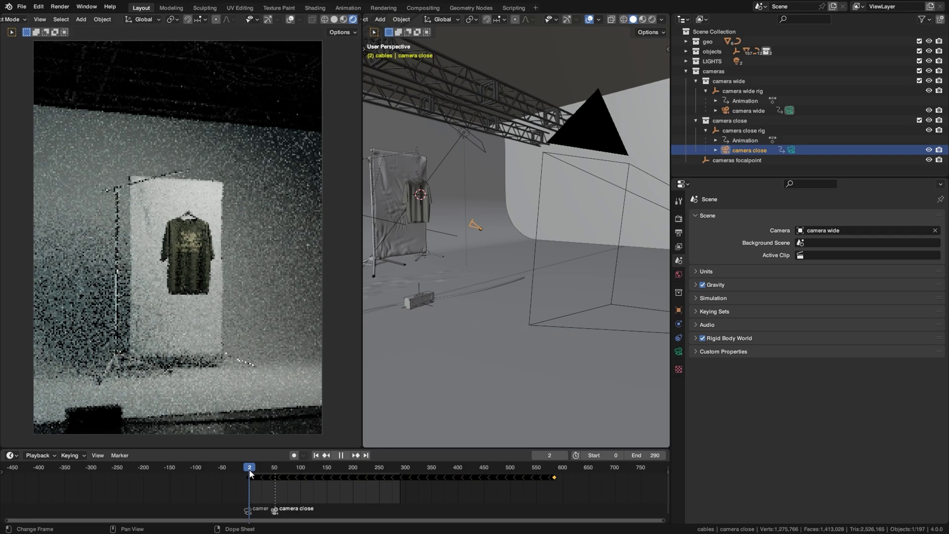
{"action": "key", "text": "KP_0"}
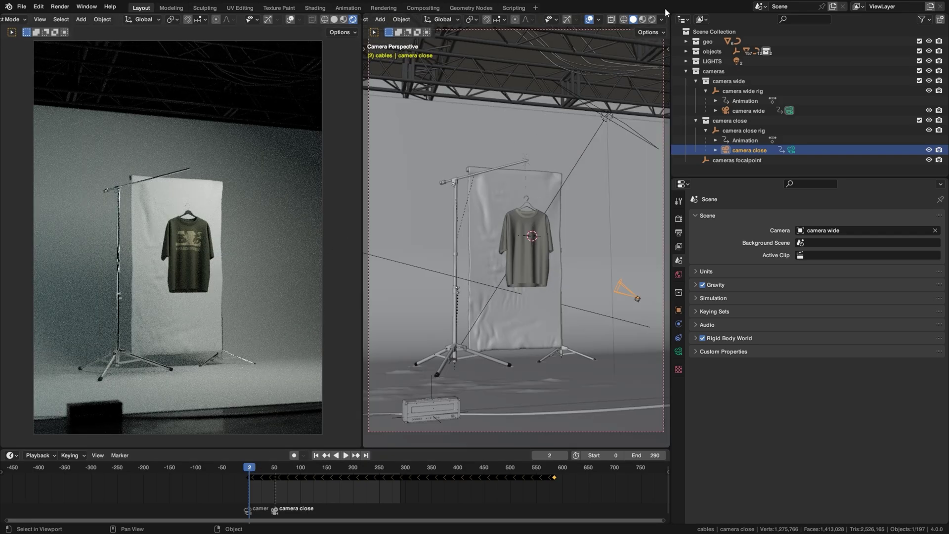
{"action": "key", "text": "space"}
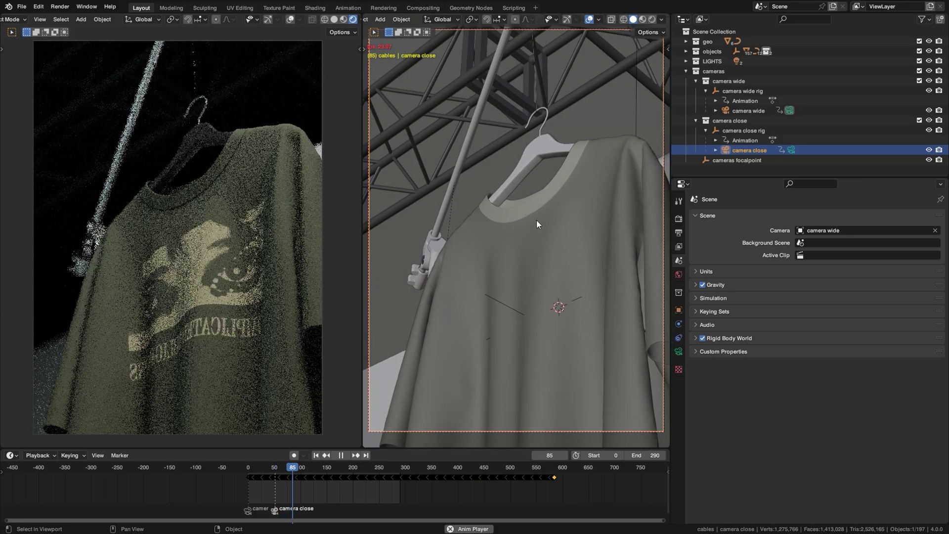
{"action": "key", "text": "space"}
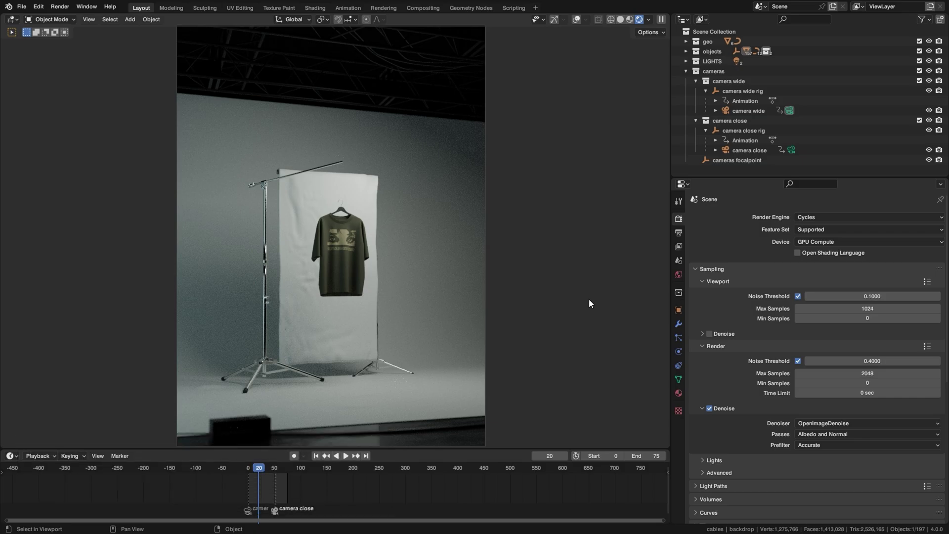
Set the scene's end frame to 104
{"action": "left_click", "coordinate": [663, 456]}
{"action": "left_click", "coordinate": [665, 456]}
{"action": "key", "text": "BackSpace"}
{"action": "key", "text": "BackSpace"}
{"action": "type", "text": "104"}
{"action": "key", "text": "Return"}
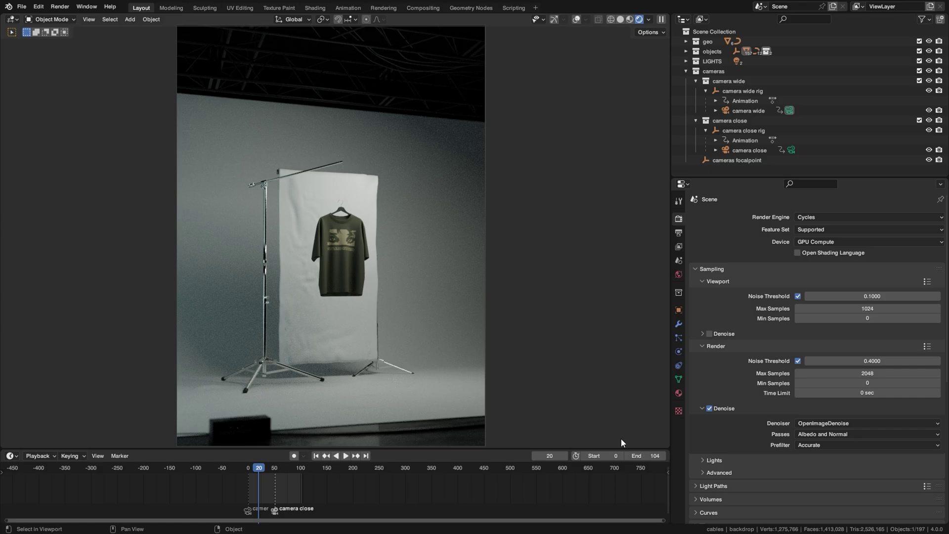
Halve the render noise threshold by appending /2 to its value
{"action": "double_click", "coordinate": [889, 362]}
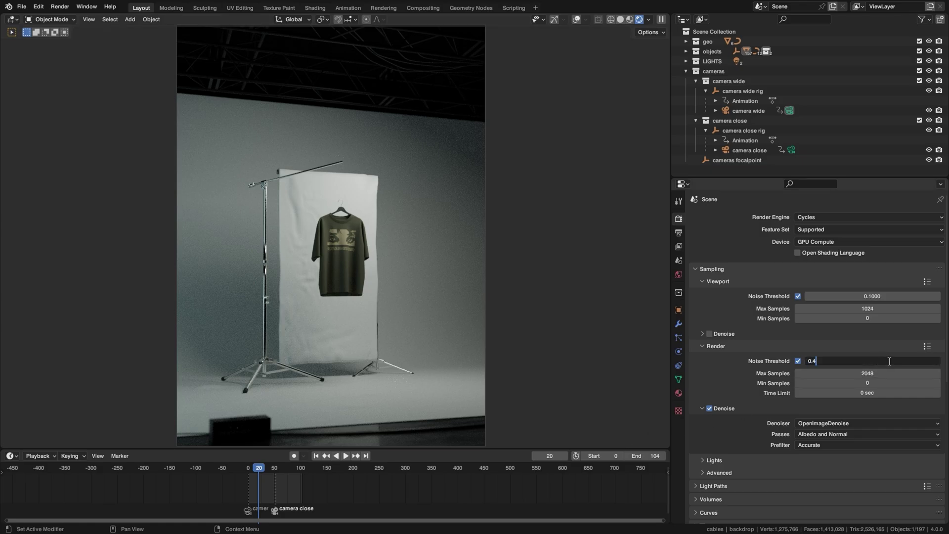
{"action": "type", "text": "/2"}
{"action": "key", "text": "Return"}
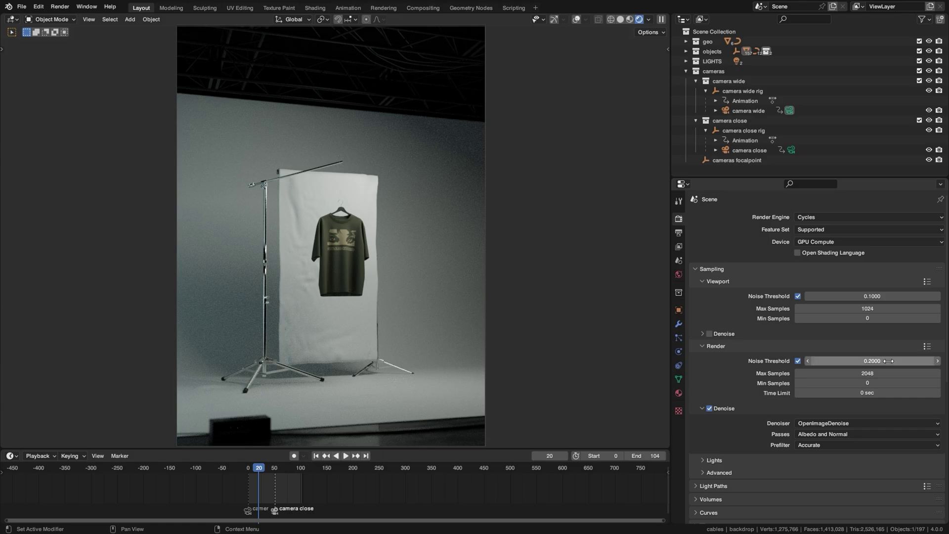
Set the backdrop's X location to pi in Object properties
{"action": "left_click", "coordinate": [679, 310]}
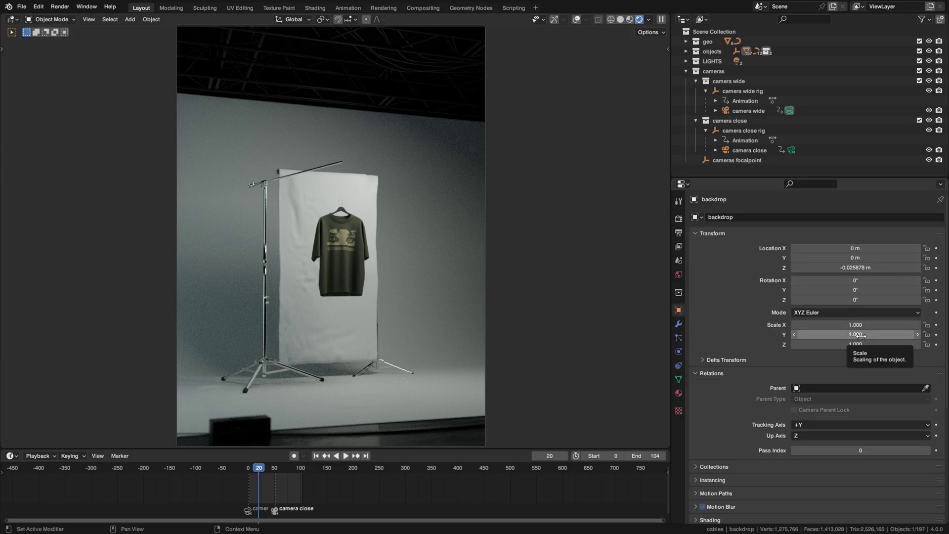
{"action": "double_click", "coordinate": [855, 249]}
{"action": "type", "text": "pi"}
{"action": "key", "text": "Return"}
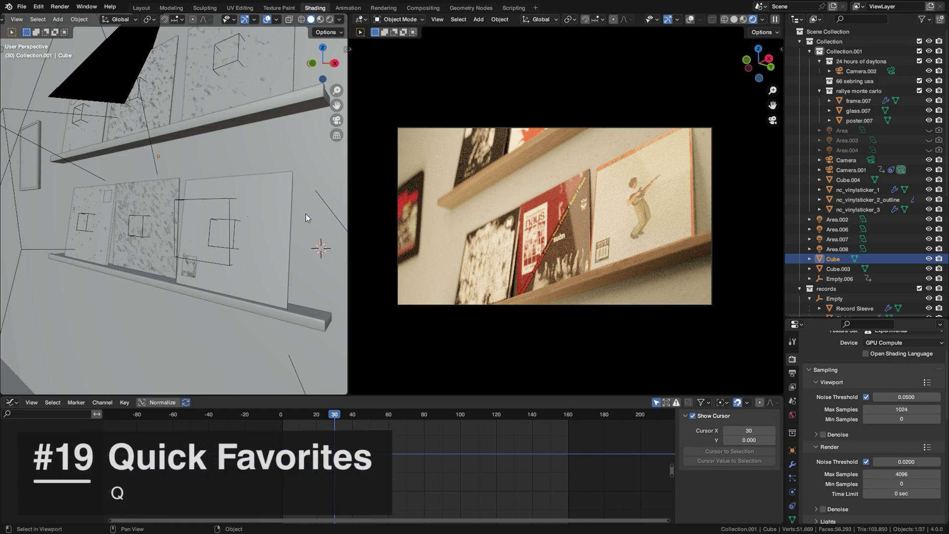
Add Origin to Geometry from the Object > Set Origin menu to Quick Favorites
{"action": "left_click", "coordinate": [80, 20]}
{"action": "mouse_move", "coordinate": [95, 41]}
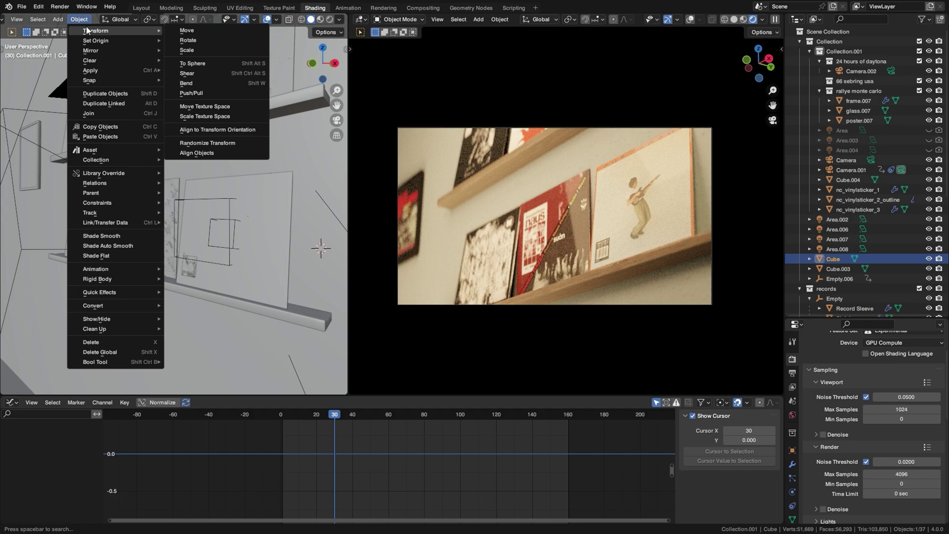
{"action": "mouse_move", "coordinate": [152, 40]}
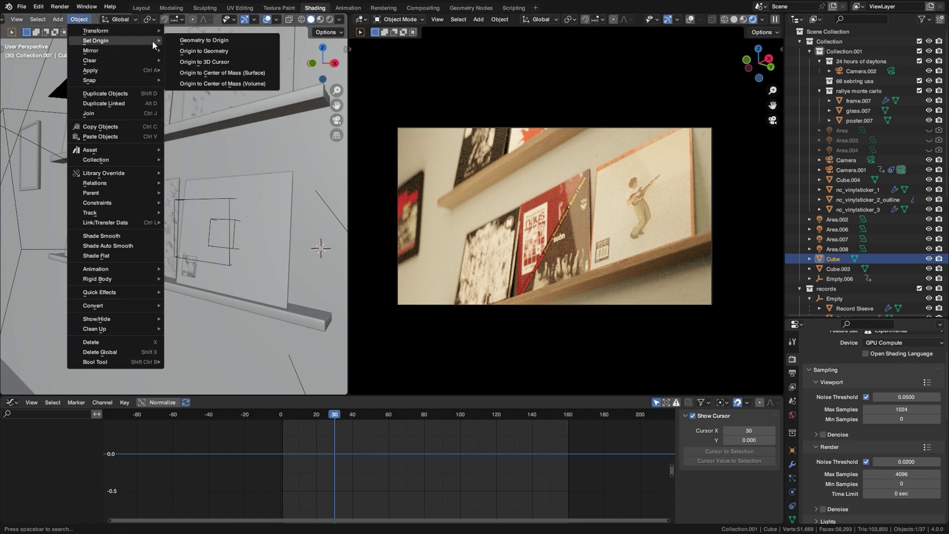
{"action": "right_click", "coordinate": [193, 53]}
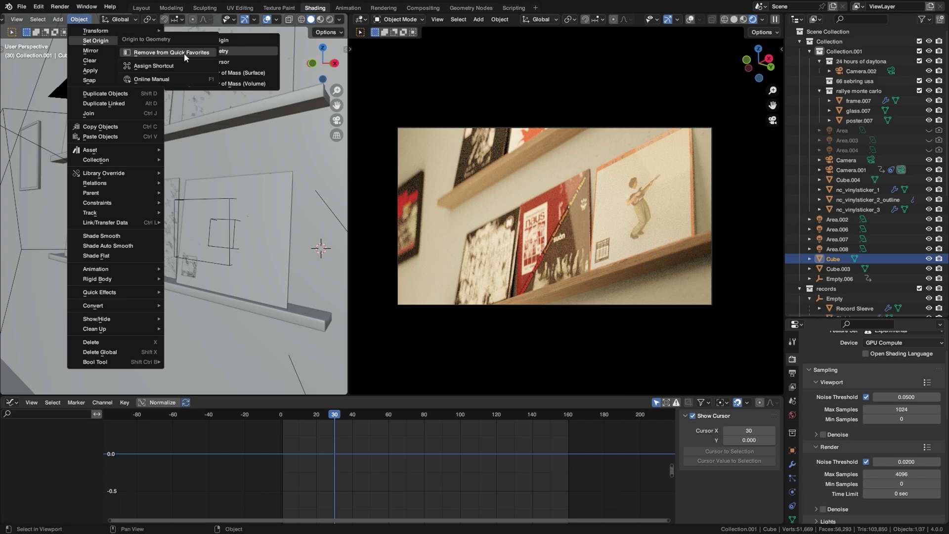
{"action": "left_click", "coordinate": [195, 57]}
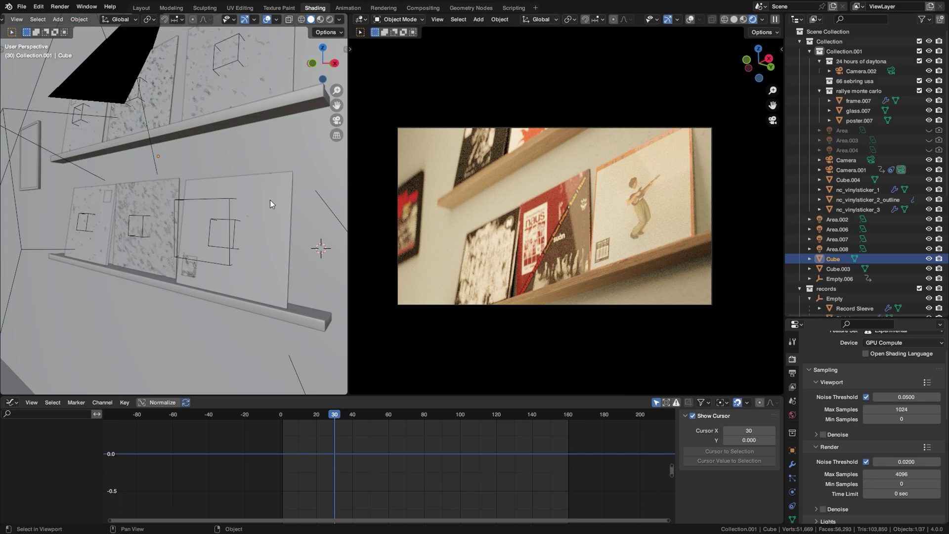
Move the right-hand poster plane's origin to its geometry centre via Quick Favorites
{"action": "left_click", "coordinate": [265, 223]}
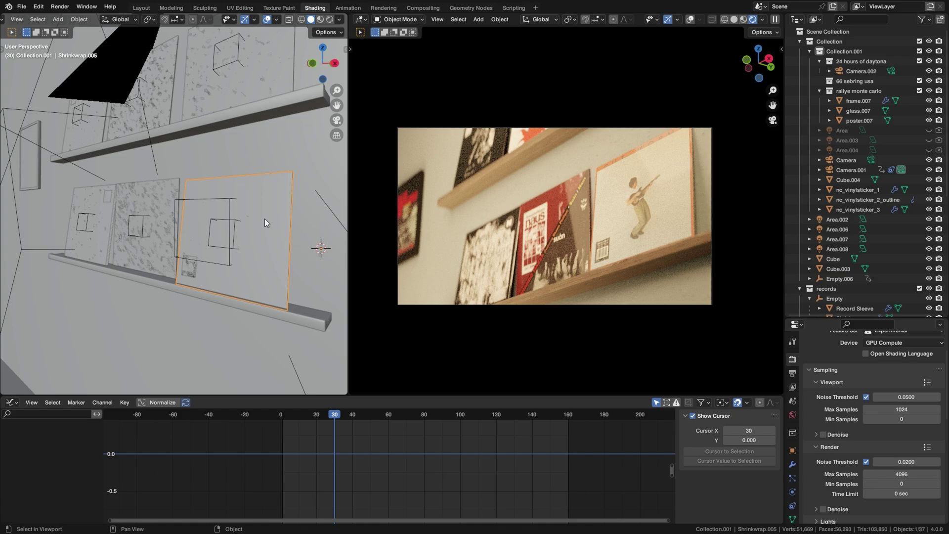
{"action": "key", "text": "shift+ctrl+alt+c"}
{"action": "left_click", "coordinate": [247, 212]}
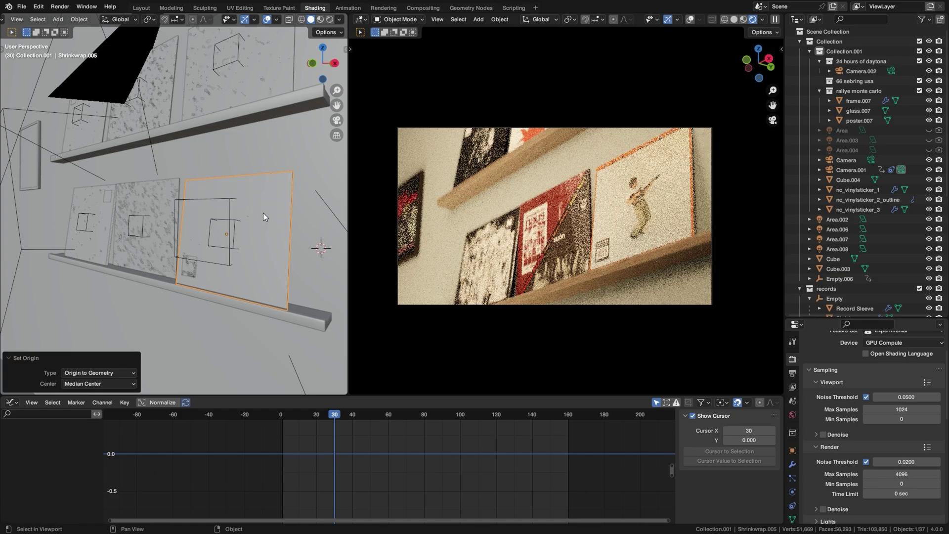
{"action": "key", "text": "q"}
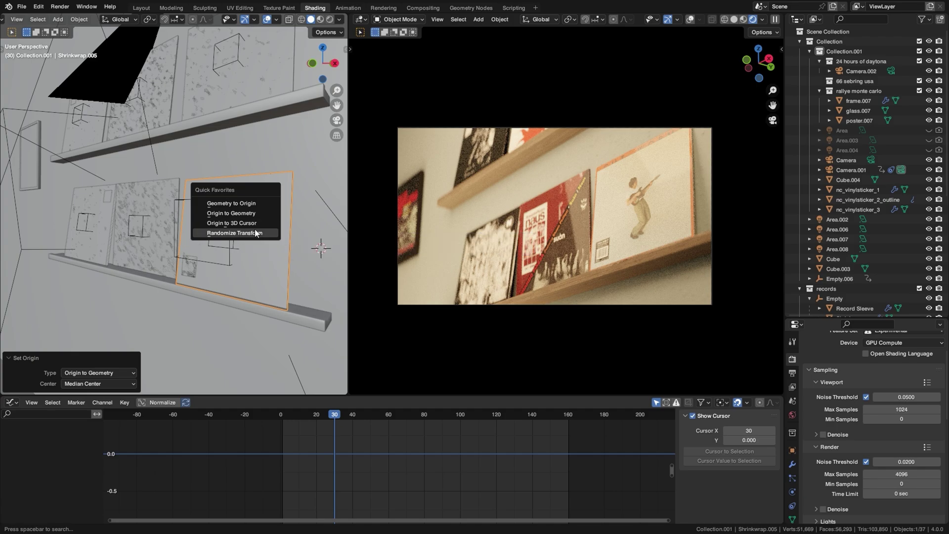
{"action": "key", "text": "Escape"}
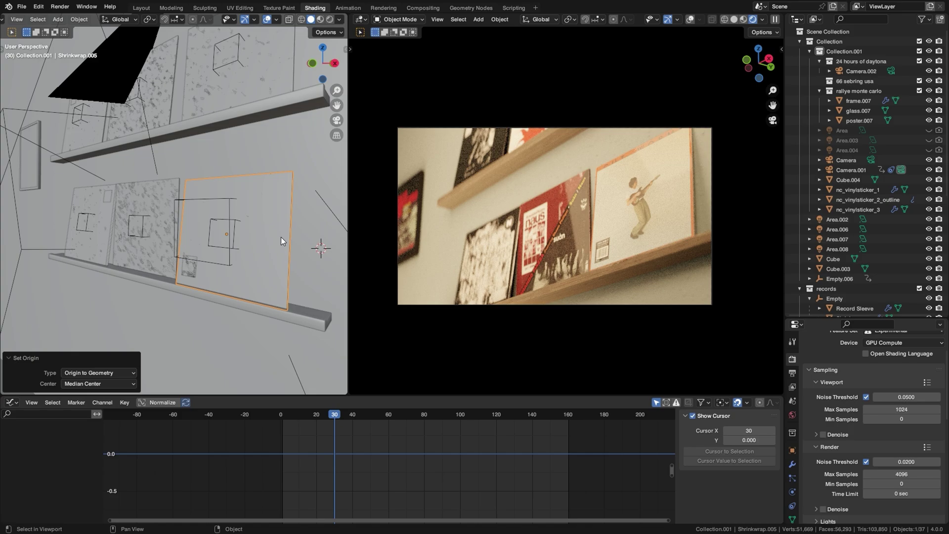
Switch the poster plane into Edit Mode and bring up Quick Favorites there
{"action": "left_click", "coordinate": [79, 20]}
{"action": "key", "text": "ctrl+z"}
{"action": "left_click", "coordinate": [59, 21]}
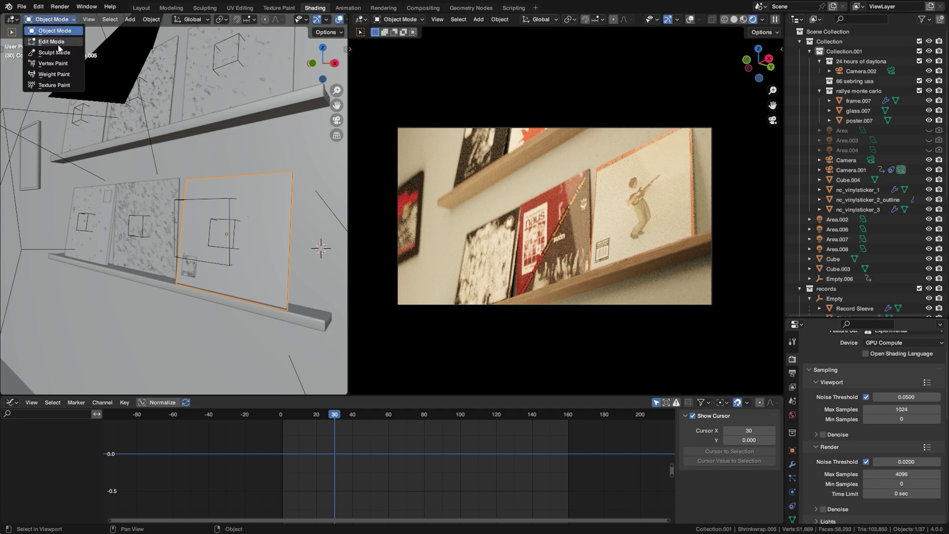
{"action": "key", "text": "Tab"}
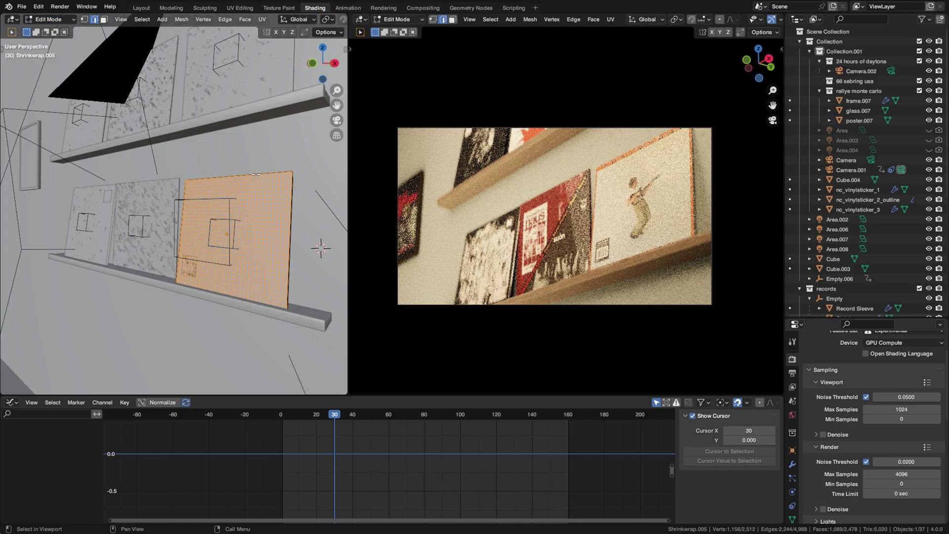
{"action": "key", "text": "q"}
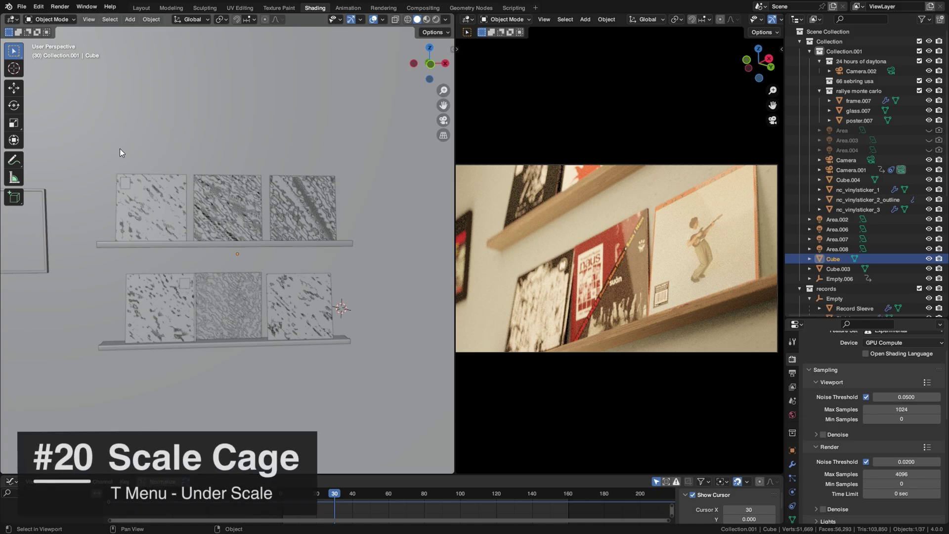
Switch to the Scale Cage tool and resize the upper shelf along its length
{"action": "left_click", "coordinate": [13, 122]}
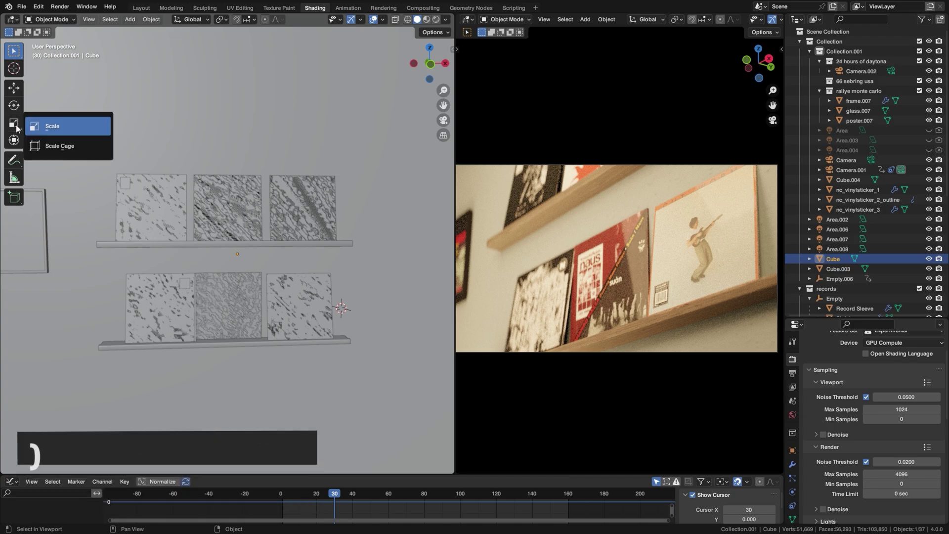
{"action": "left_click", "coordinate": [56, 146]}
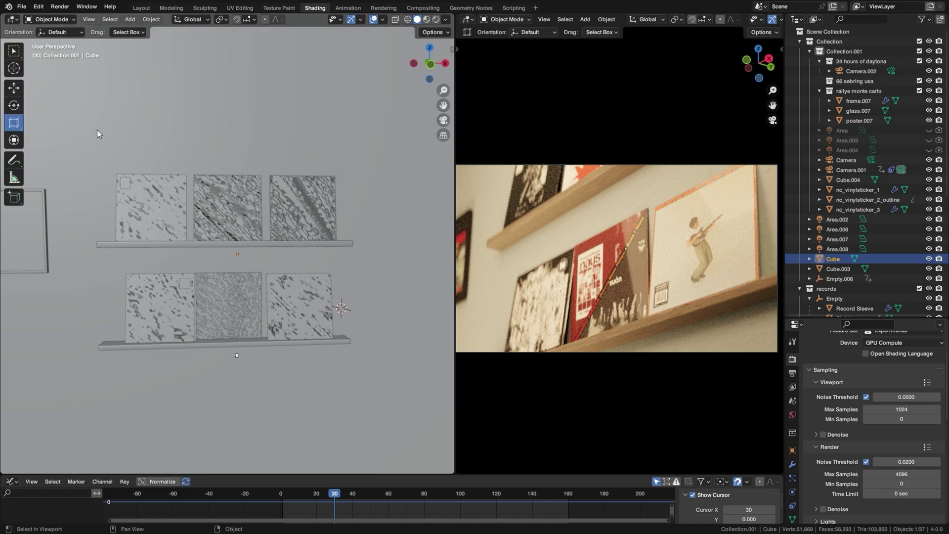
{"action": "left_click", "coordinate": [171, 246]}
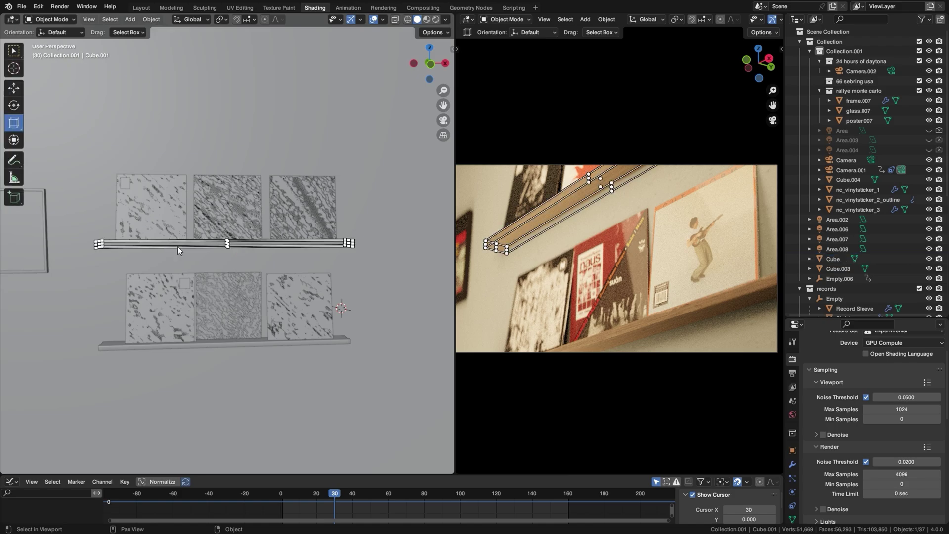
{"action": "middle_click_drag", "start_coordinate": [178, 246], "coordinate": [243, 243]}
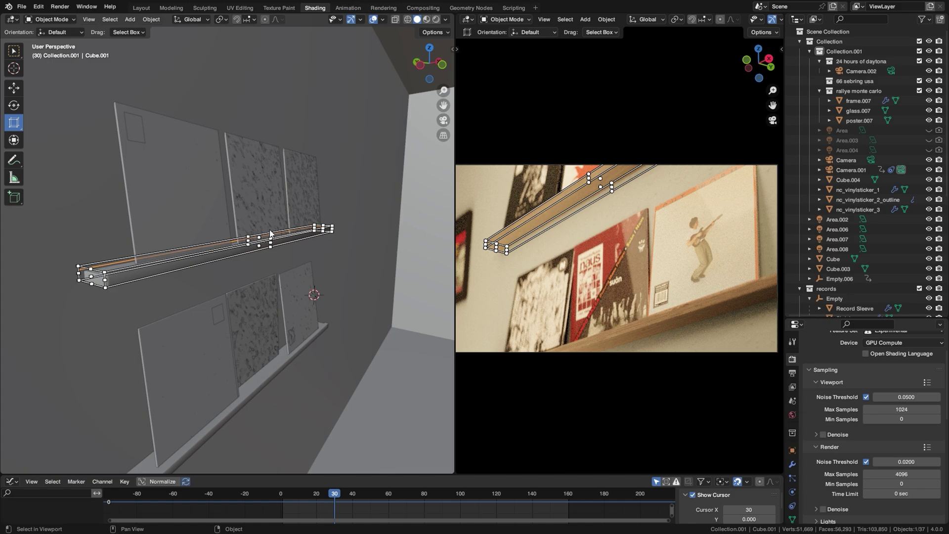
{"action": "mouse_move", "coordinate": [89, 276]}
{"action": "left_mouse_down"}
{"action": "mouse_move", "coordinate": [35, 291]}
{"action": "mouse_move", "coordinate": [106, 278]}
{"action": "mouse_move", "coordinate": [69, 284]}
{"action": "mouse_move", "coordinate": [102, 280]}
{"action": "mouse_move", "coordinate": [74, 278]}
{"action": "left_mouse_up"}
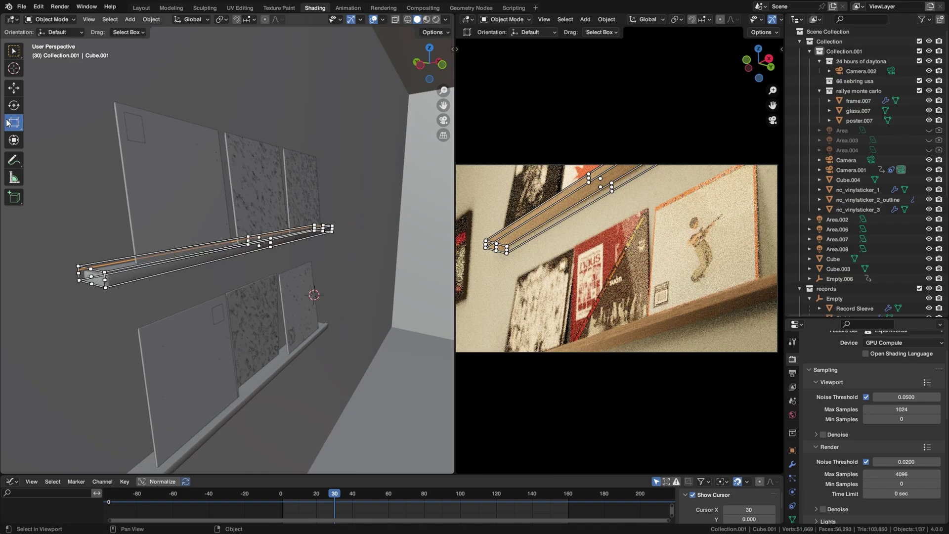
Compare plain Scale with Scale Cage by lengthening the shelf, then undo it
{"action": "left_click_drag", "start_coordinate": [14, 123], "coordinate": [46, 124]}
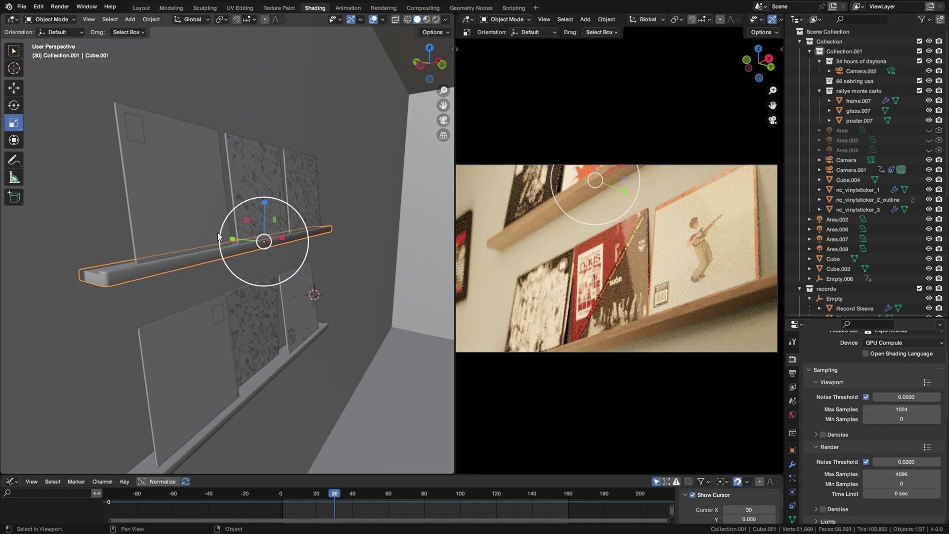
{"action": "mouse_move", "coordinate": [232, 239]}
{"action": "left_mouse_down"}
{"action": "mouse_move", "coordinate": [213, 236]}
{"action": "mouse_move", "coordinate": [225, 232]}
{"action": "left_mouse_up"}
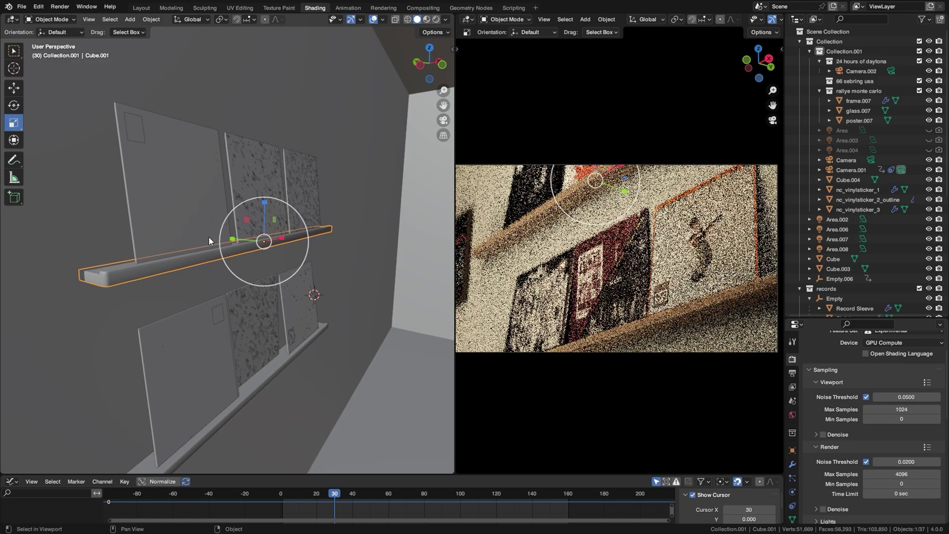
{"action": "left_click_drag", "start_coordinate": [14, 123], "coordinate": [52, 143]}
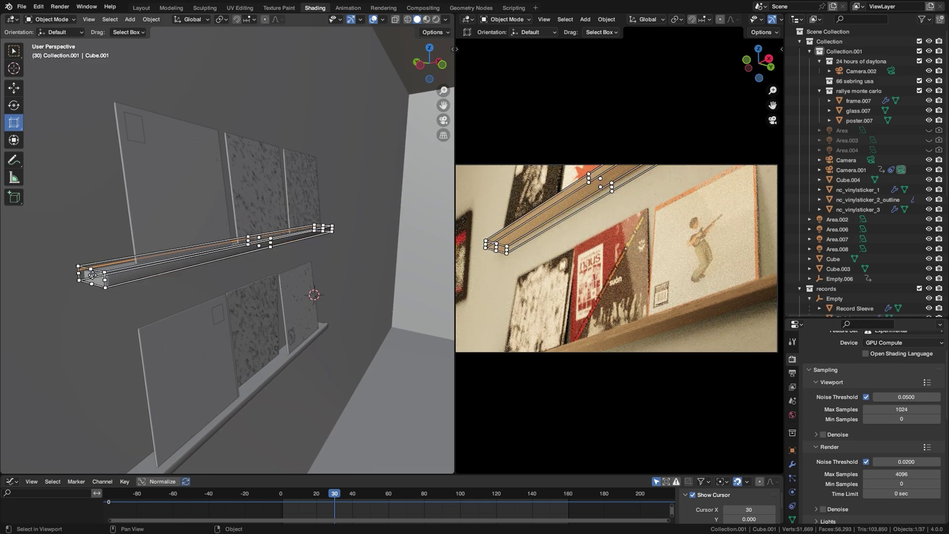
{"action": "left_click_drag", "start_coordinate": [92, 275], "coordinate": [49, 281]}
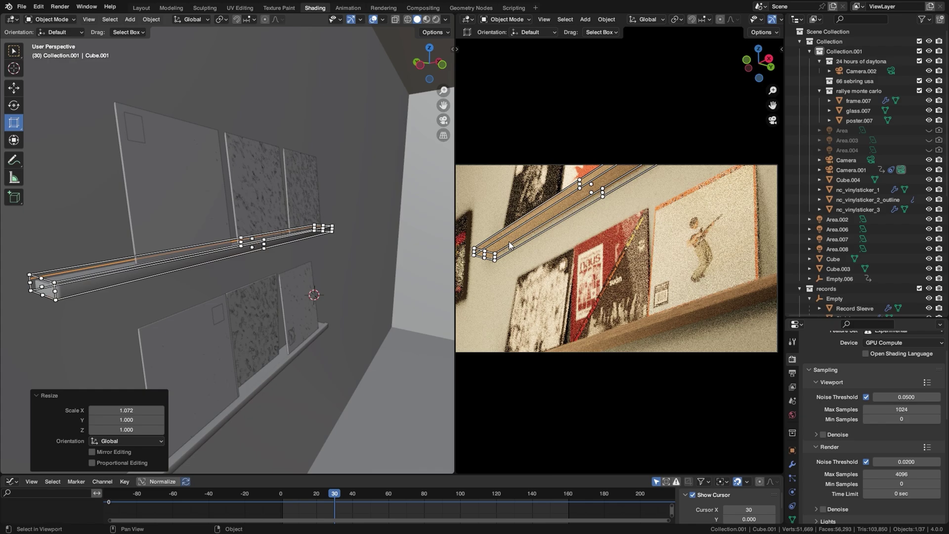
{"action": "key", "text": "ctrl+z"}
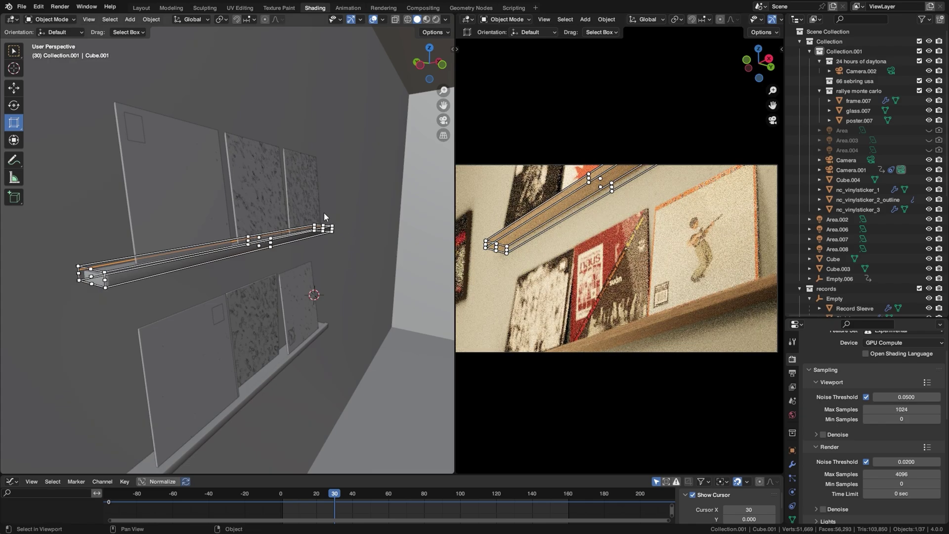
Make the shelf taller along Z with the cage, then undo the change
{"action": "middle_click_drag", "start_coordinate": [345, 249], "coordinate": [269, 255]}
{"action": "left_click_drag", "start_coordinate": [267, 246], "coordinate": [280, 245]}
{"action": "key", "text": "ctrl+z"}
{"action": "middle_click_drag", "start_coordinate": [280, 244], "coordinate": [267, 270]}
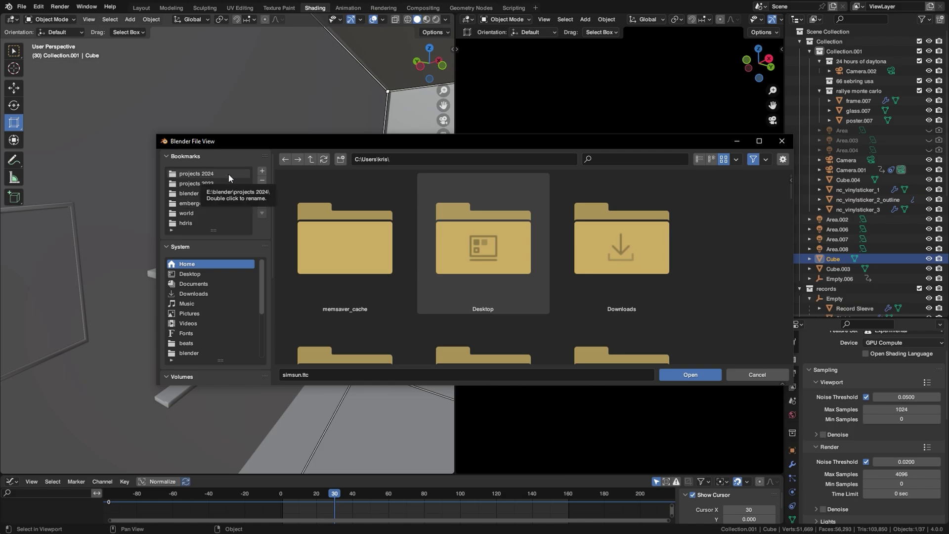
Bookmark C:\Windows\Fonts and move the bookmark up beneath blender assets
{"action": "key", "text": "BackSpace"}
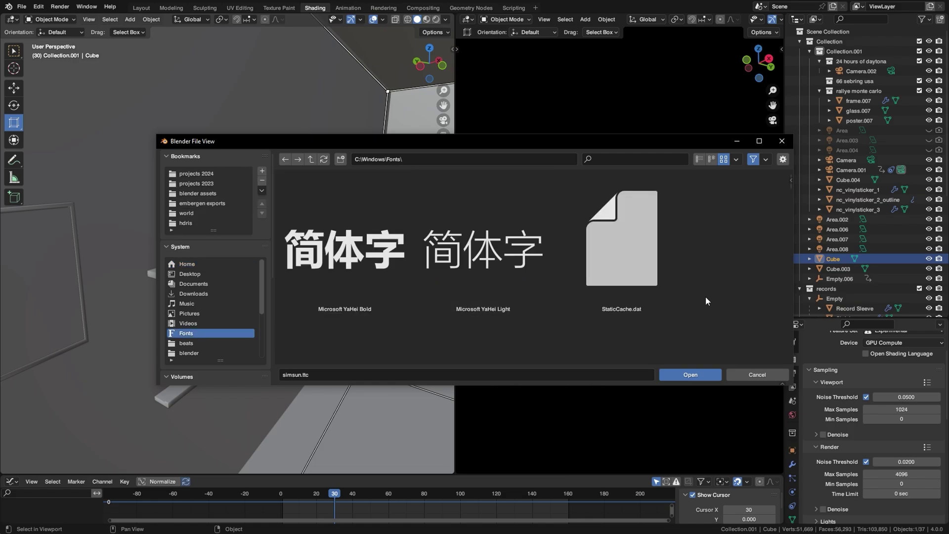
{"action": "left_click", "coordinate": [262, 172]}
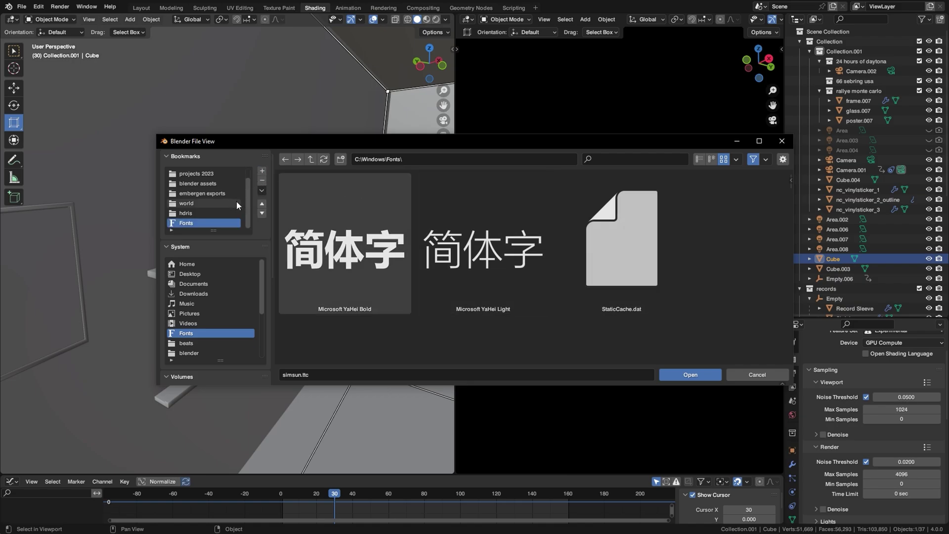
{"action": "left_click", "coordinate": [262, 204]}
{"action": "left_click", "coordinate": [262, 204]}
{"action": "left_click", "coordinate": [262, 204]}
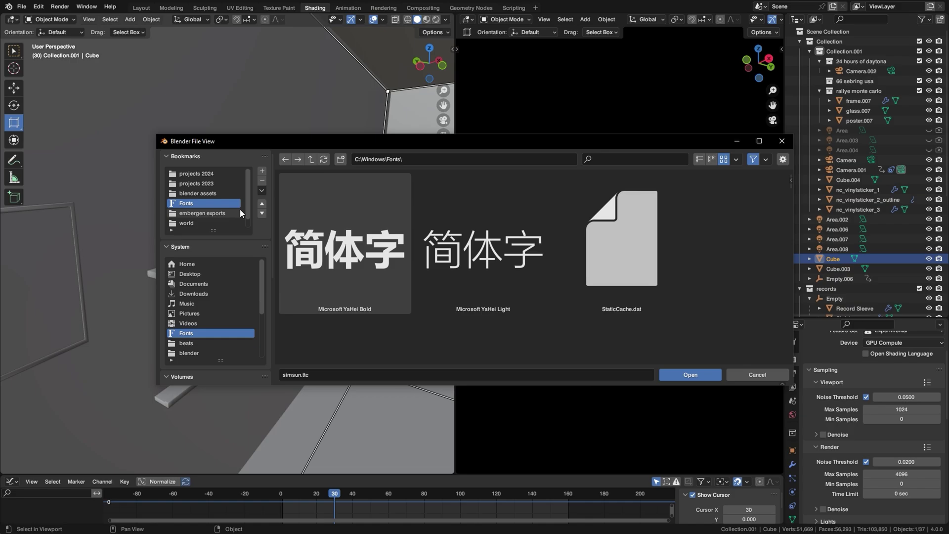